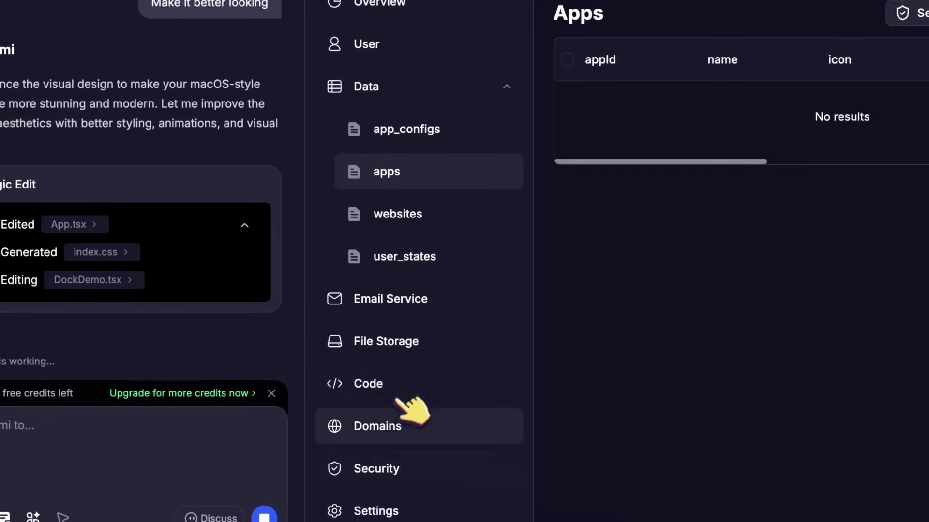
- Inspect mac-os-dock.tsx and the live preview, then have Lumi attempt to fix the build error
left_click(438, 446)
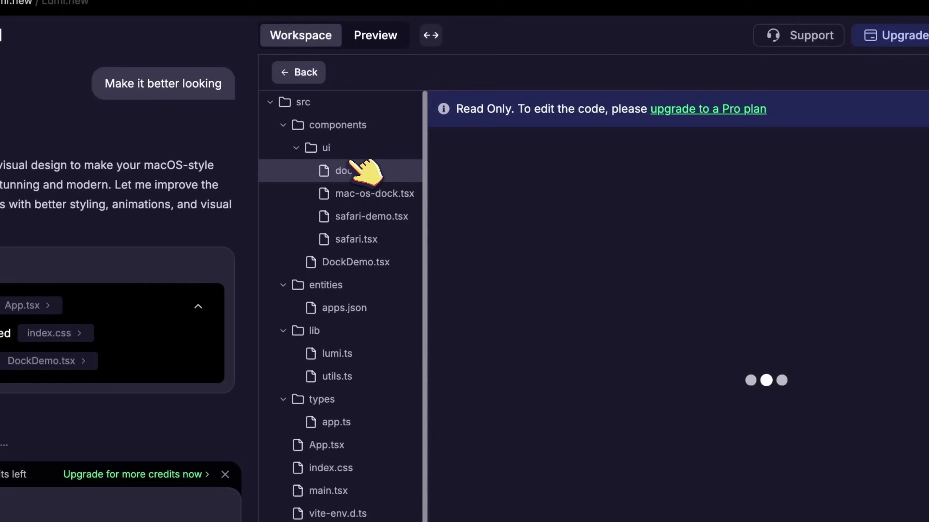
left_click(350, 195)
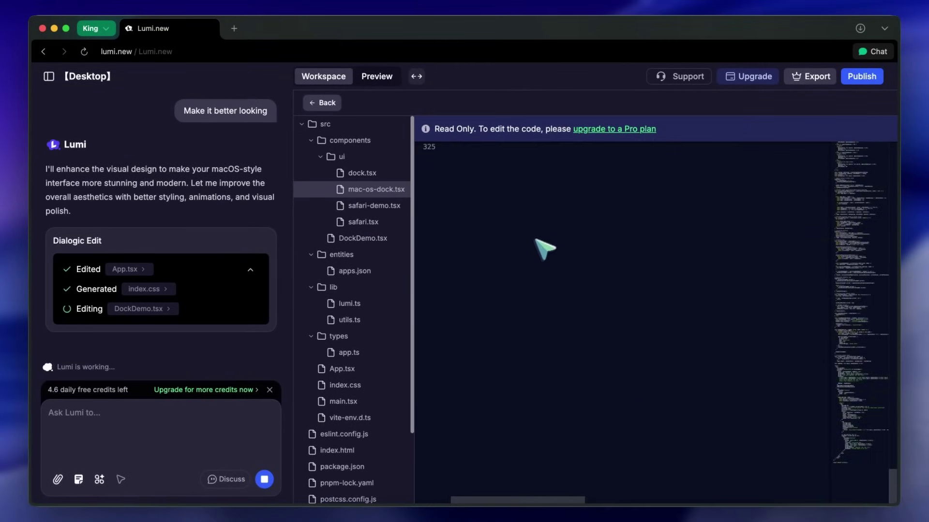
left_click(393, 83)
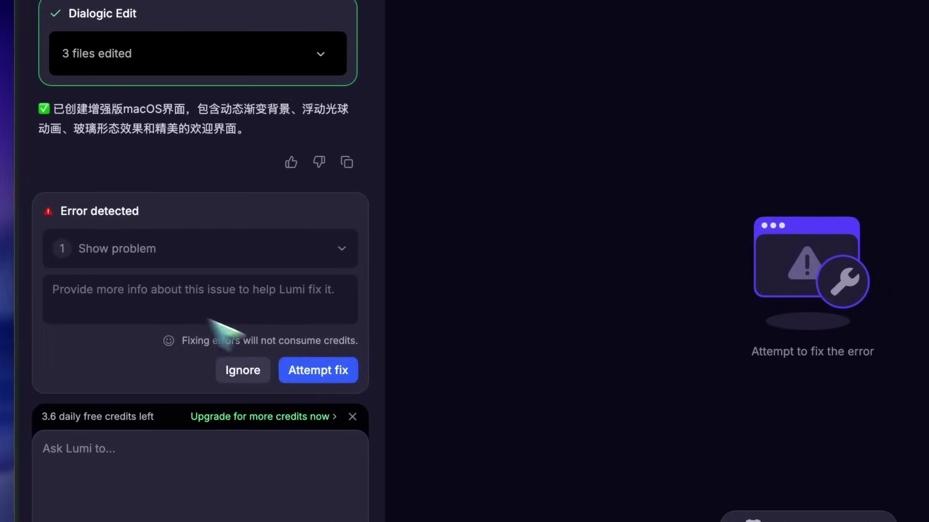
left_click(39, 459)
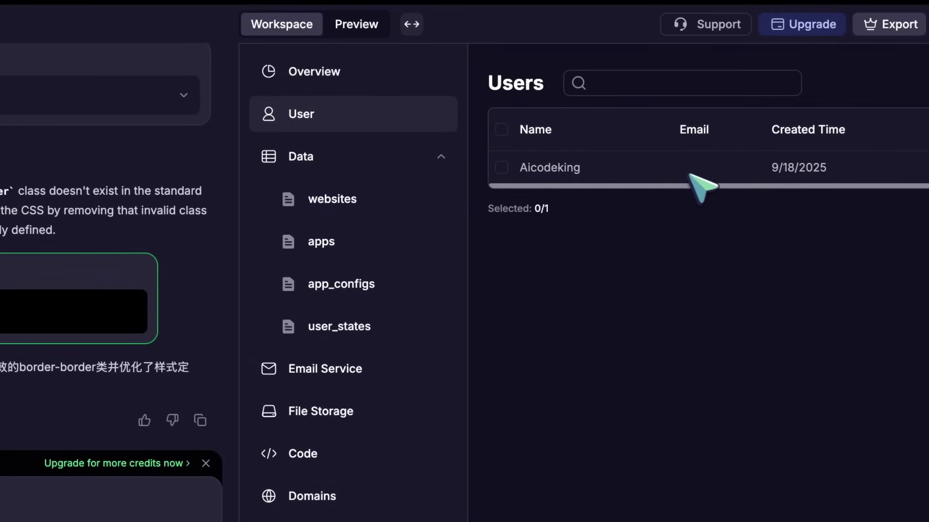
- Browse the Users, websites, apps, app_configs and user_states data tables
left_click(632, 186)
left_click(605, 183)
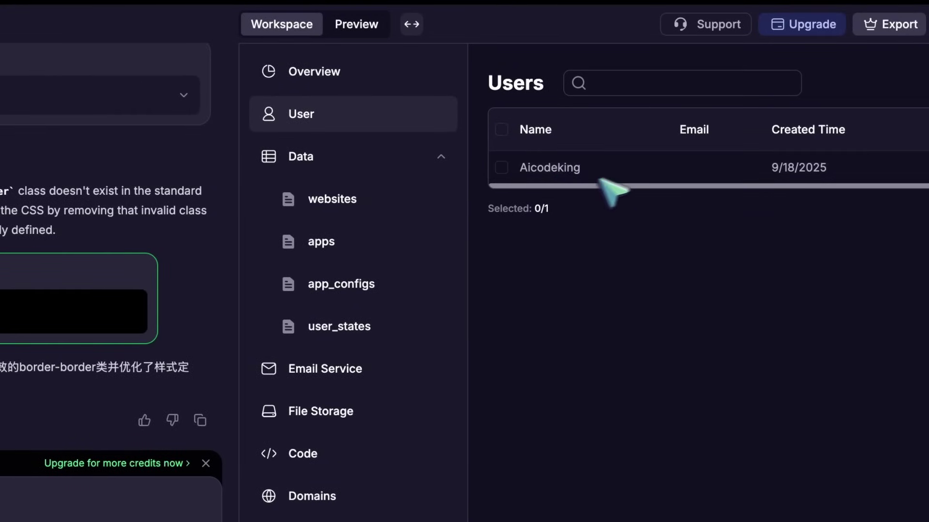
left_click(387, 198)
left_click(324, 241)
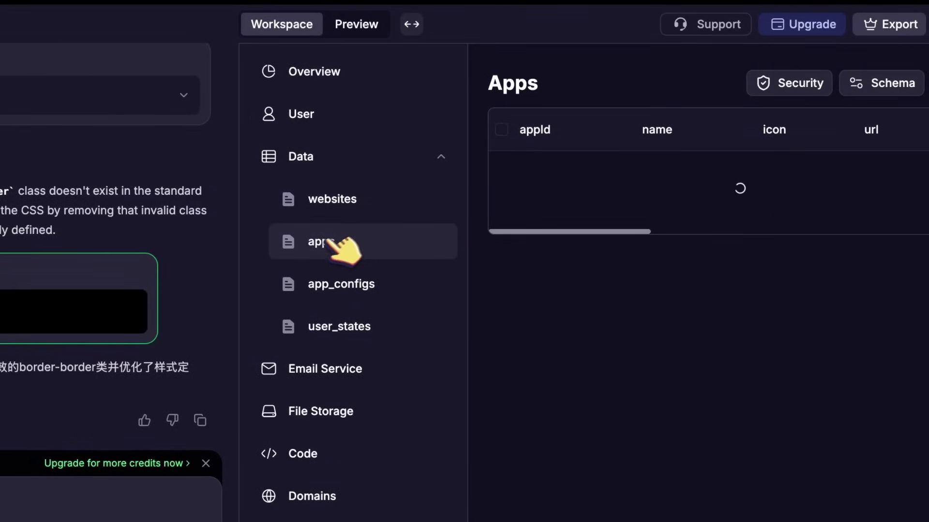
left_click(322, 285)
left_click(310, 333)
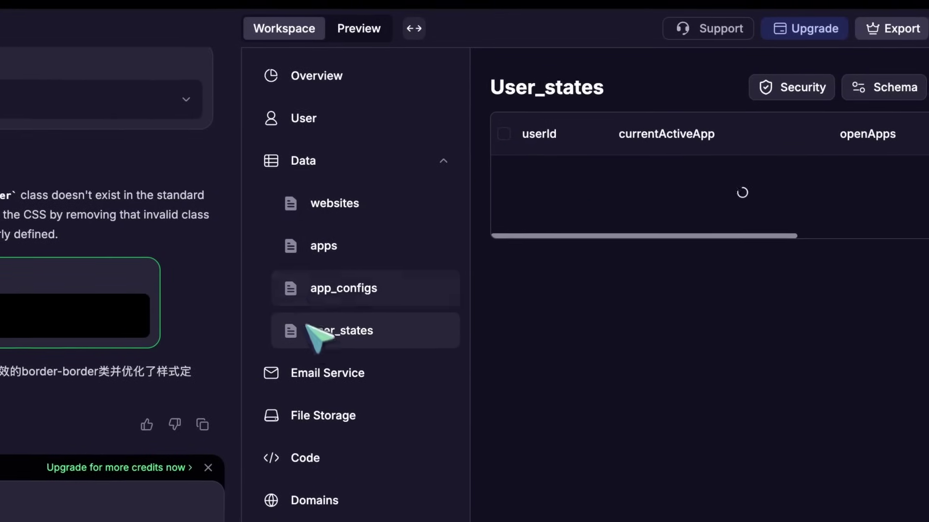
left_click(289, 286)
- Check app_configs' add-record form and field schema, then review the security access rules
scroll(715, 228, "right", 5)
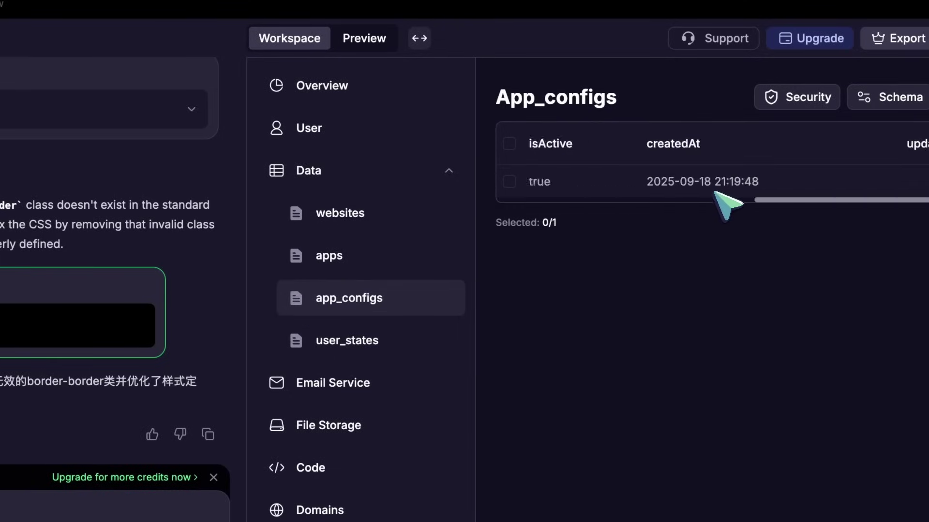
left_click(865, 116)
key("Escape")
left_click(784, 115)
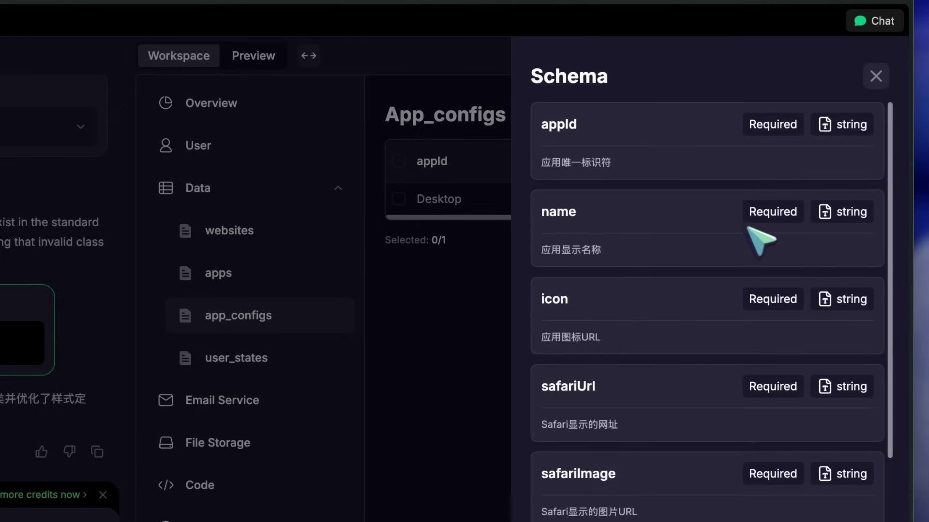
left_click(876, 76)
left_click(677, 115)
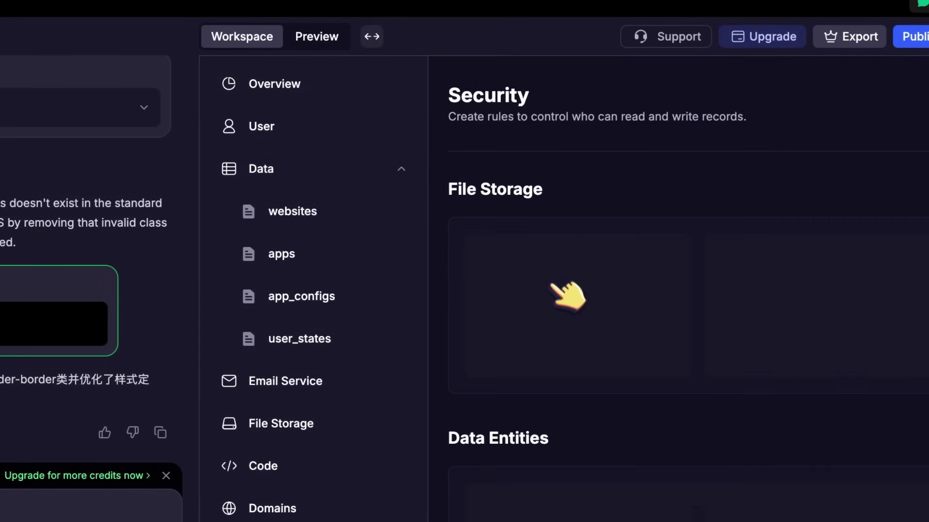
scroll(581, 363, "down", 10)
scroll(593, 384, "up", 10)
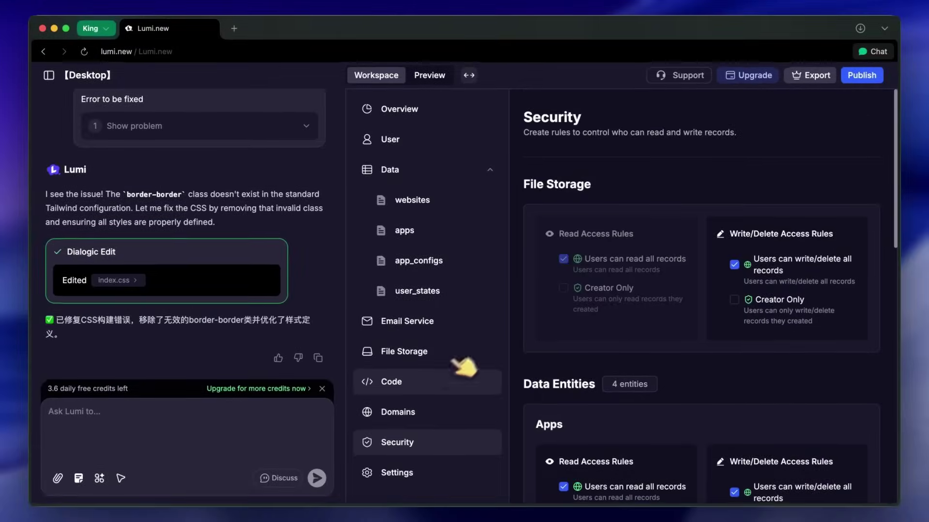
- Check the Domains settings and code files, then build the Product Hunt-style launch page suggestion
left_click(448, 474)
left_click(455, 402)
left_click(425, 363)
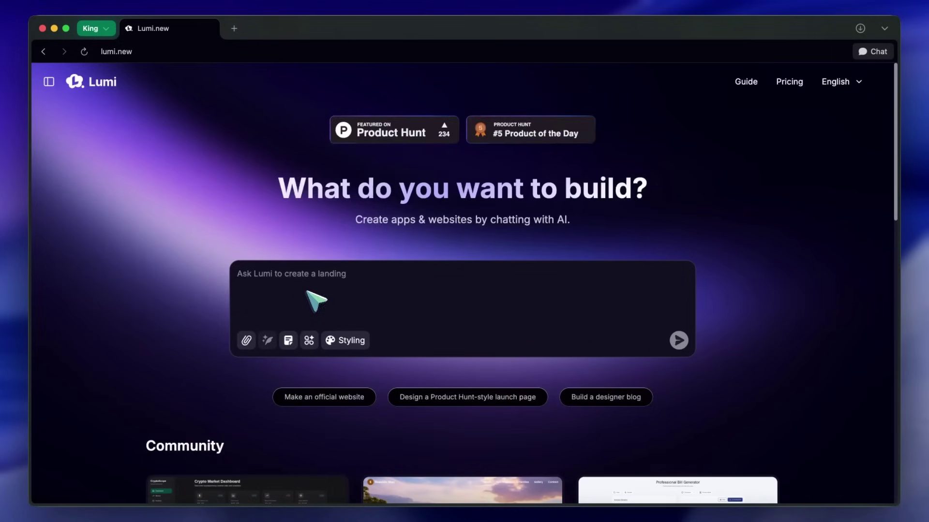
left_click(425, 397)
key("Return")
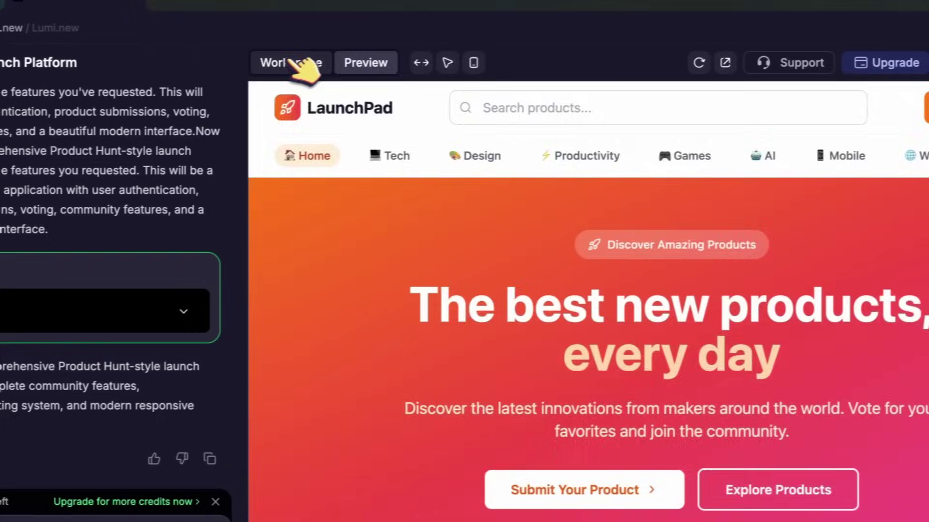
- In the LaunchPad workspace, browse the votes, user_profiles and products data tables
left_click(449, 51)
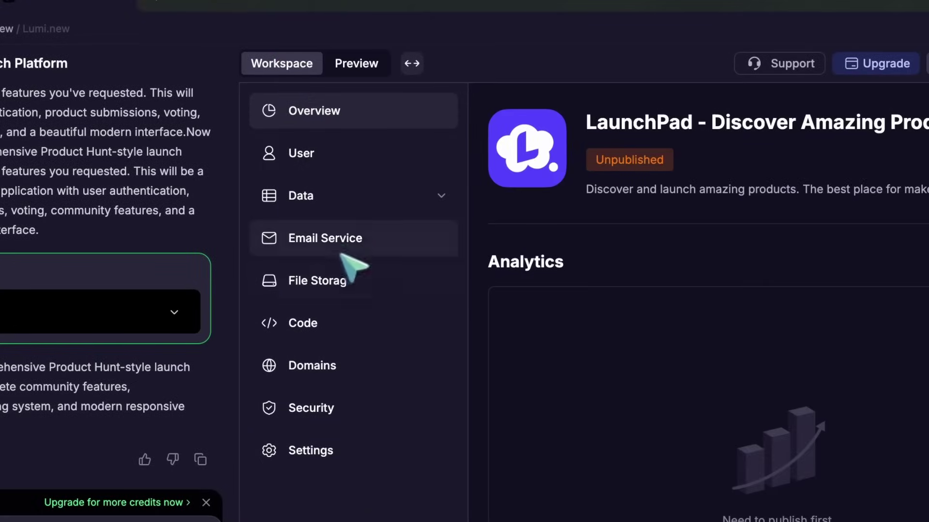
left_click(495, 183)
left_click(356, 367)
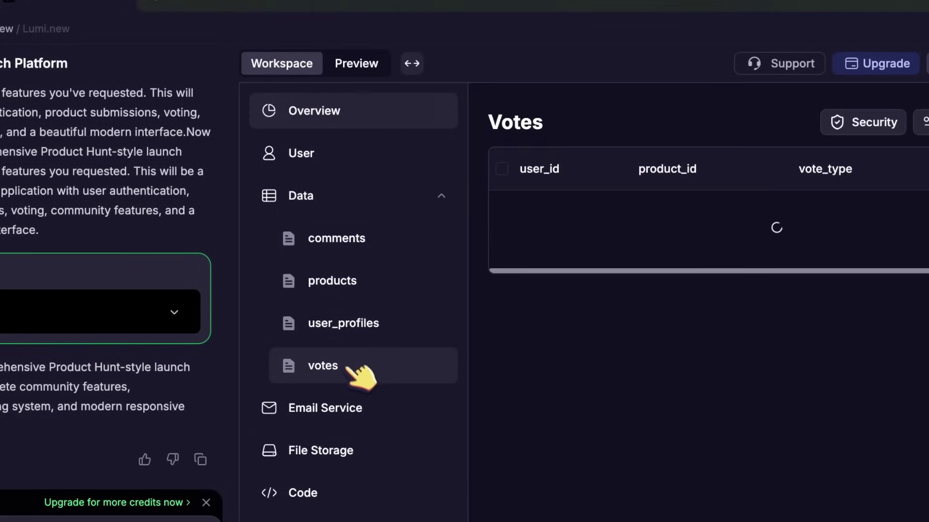
left_click(353, 322)
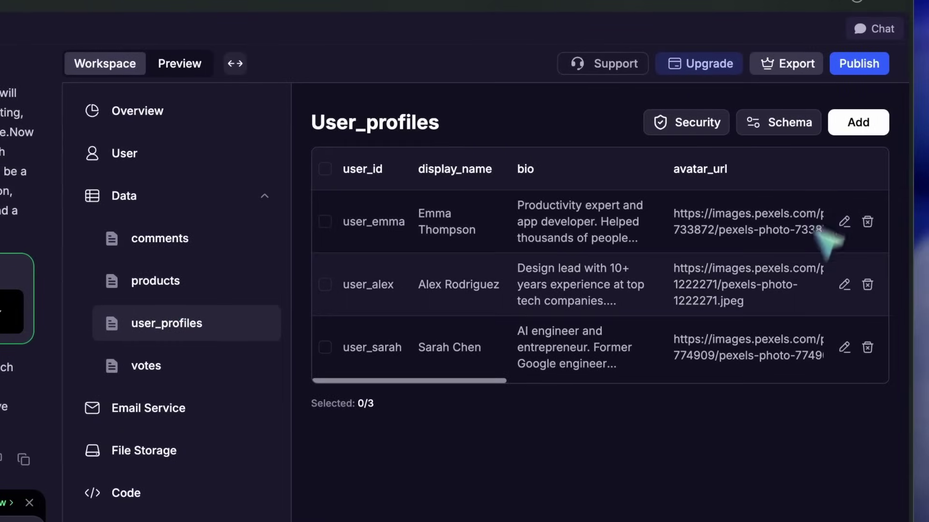
left_click(228, 282)
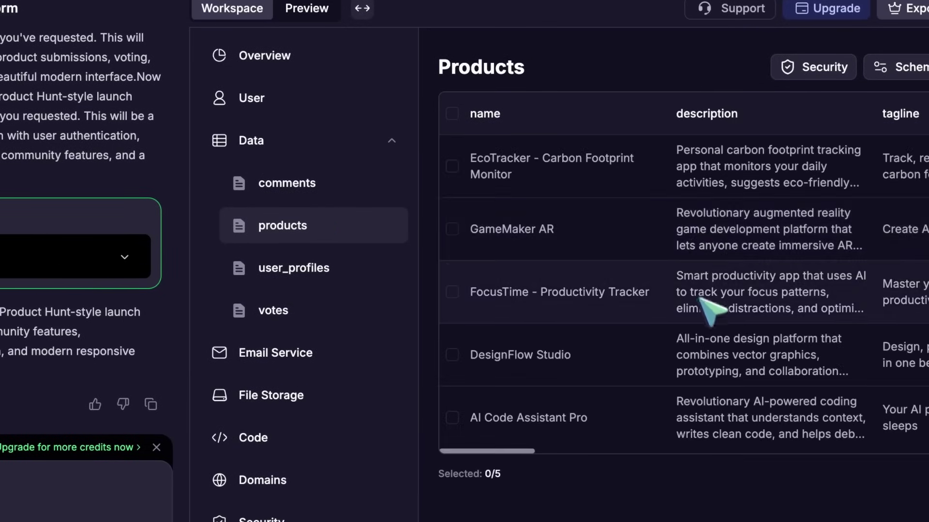
scroll(709, 309, "right", 5)
scroll(711, 317, "left", 5)
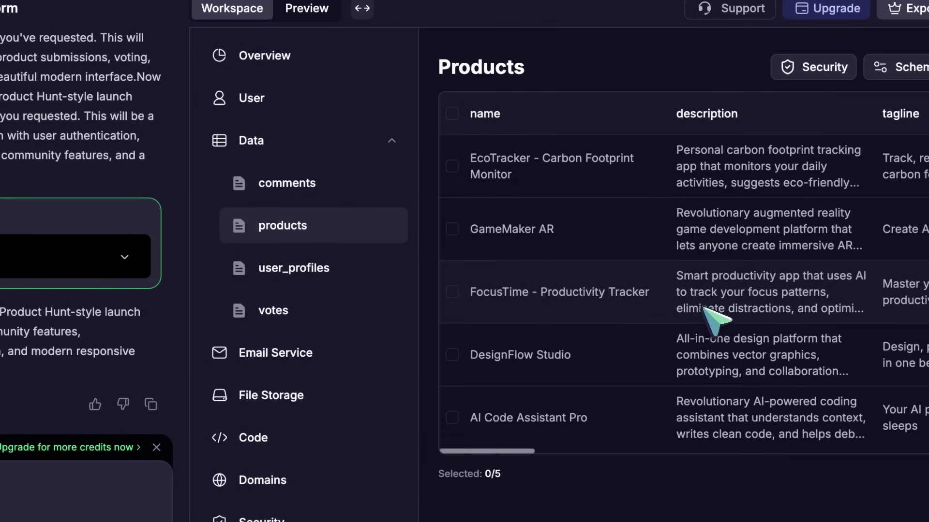
- View the votes and comments tables, opening and closing the add-comment form
left_click(344, 317)
left_click(389, 193)
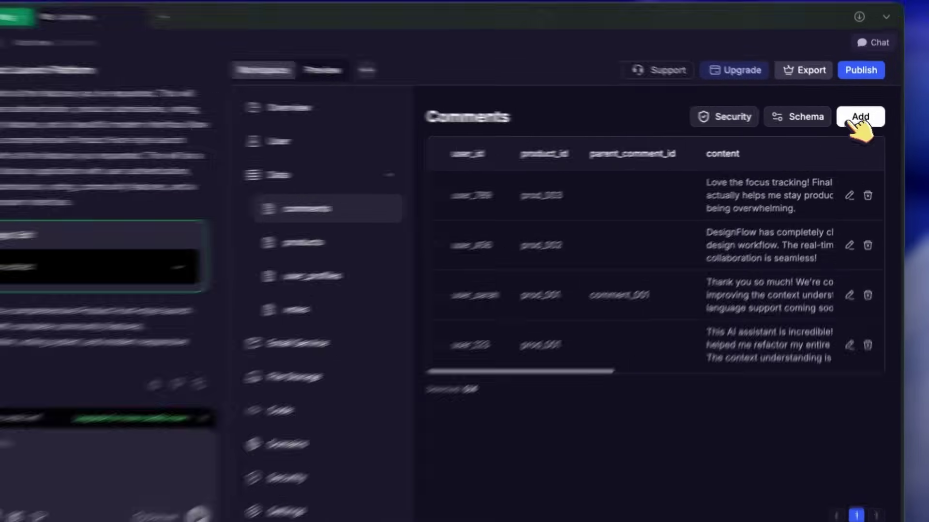
left_click(861, 118)
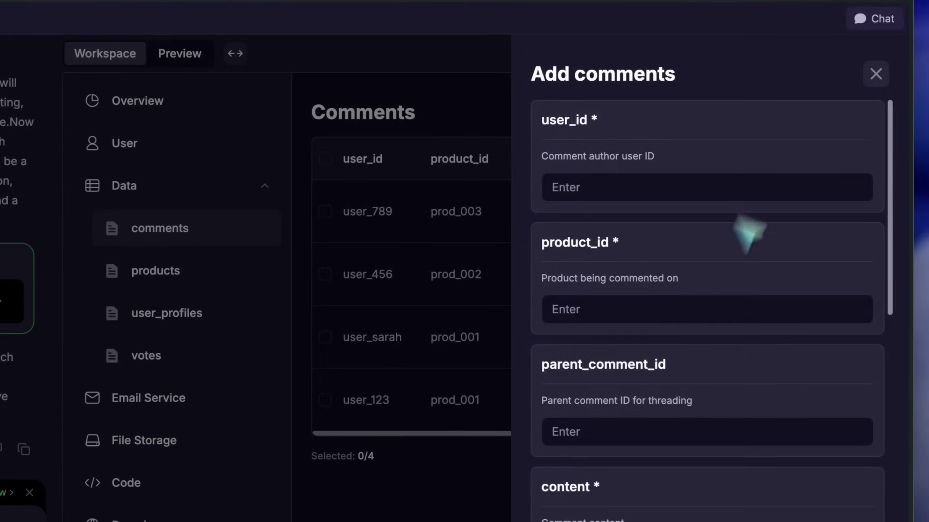
scroll(746, 254, "down", 5)
left_click(866, 77)
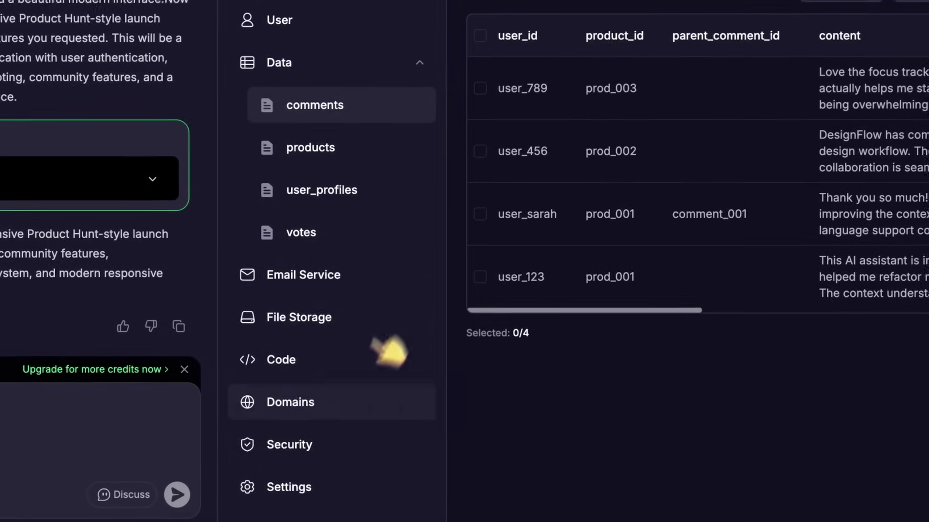
- Check the Domains settings, then scroll through the Security access rules
left_click(360, 407)
left_click(361, 441)
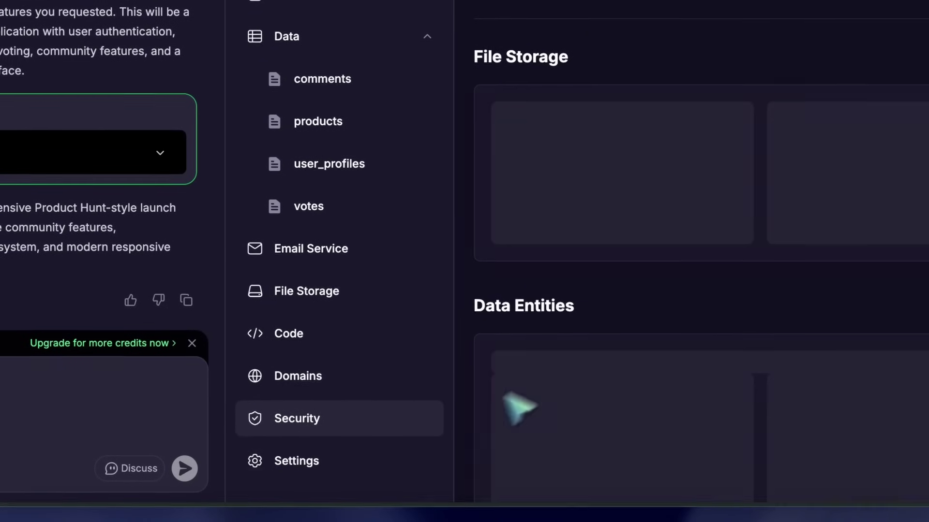
scroll(556, 349, "down", 5)
scroll(536, 379, "down", 3)
scroll(494, 338, "up", 10)
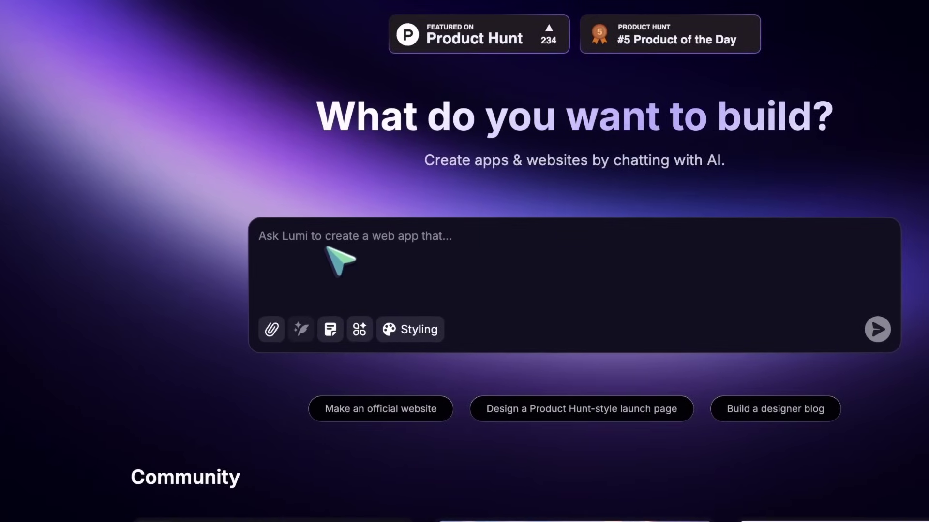
- Scroll the home page down to the Community projects such as CryptoDash and Hotel Booking Website
scroll(406, 377, "down", 10)
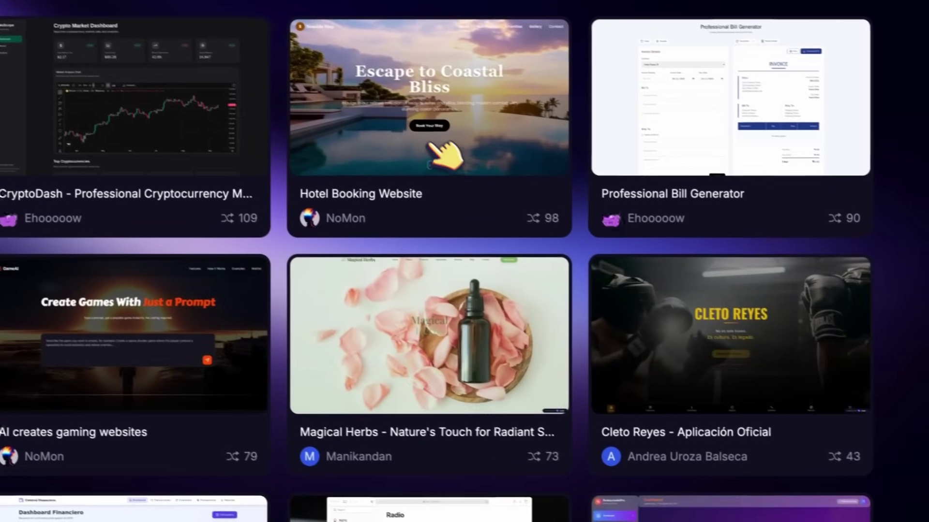
- Open the Hotel Booking Website project and start booking the Deluxe Room
left_click(586, 142)
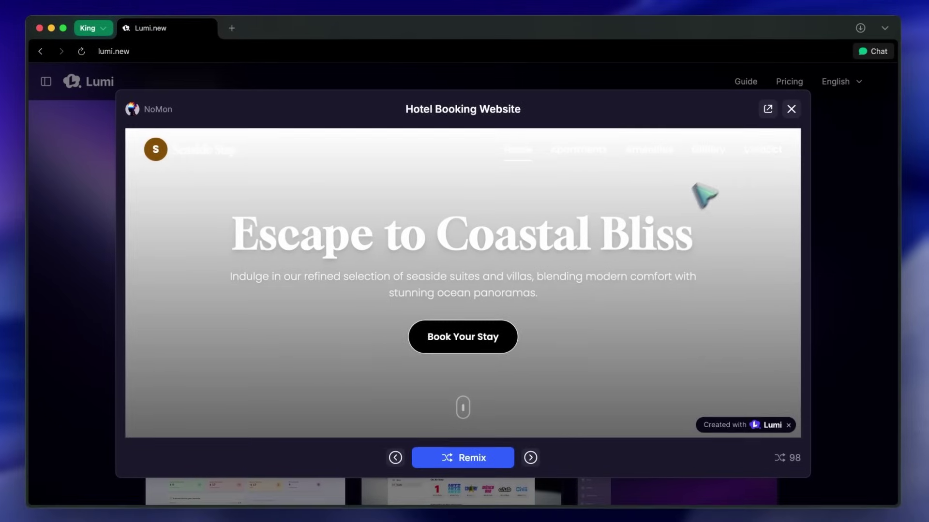
scroll(704, 195, "down", 15)
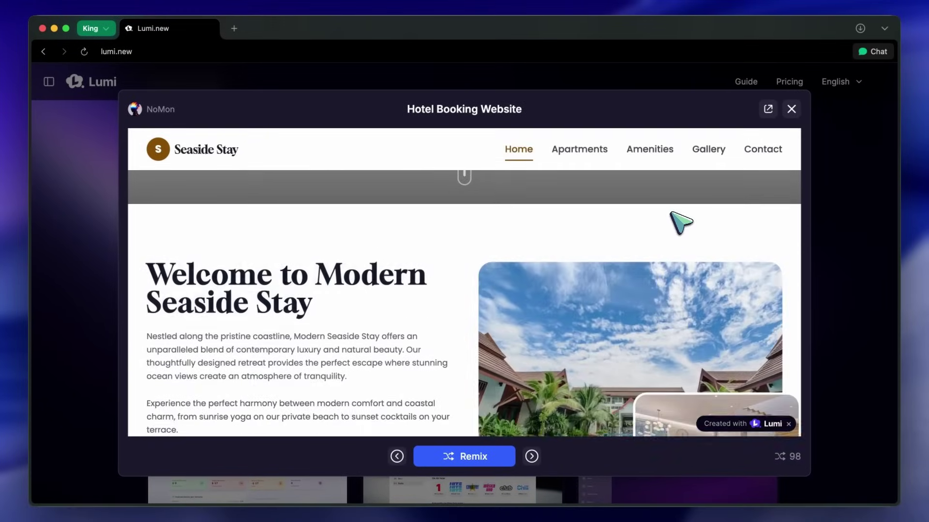
scroll(675, 218, "down", 5)
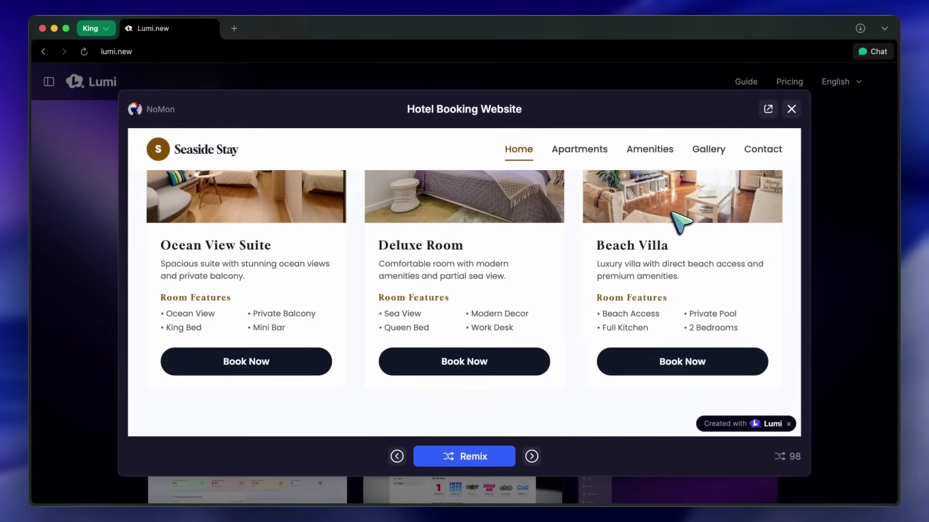
left_click(511, 360)
scroll(576, 369, "down", 4)
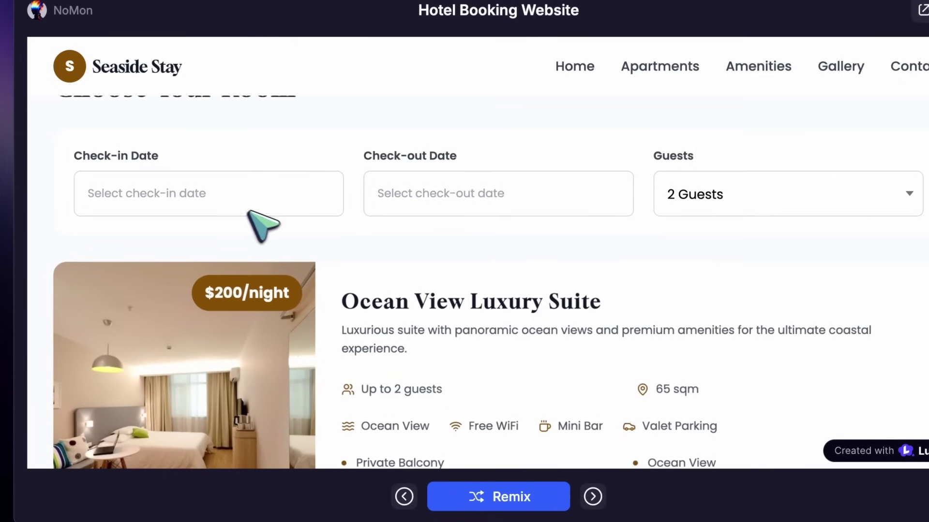
- Set check-in to September 26 and check-out to September 29, 2025
left_click(243, 210)
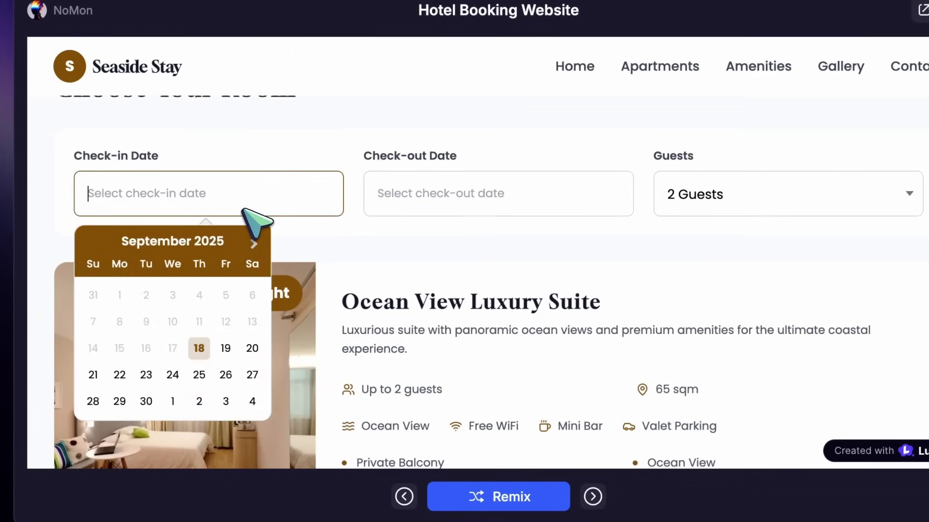
left_click(225, 374)
left_click(467, 181)
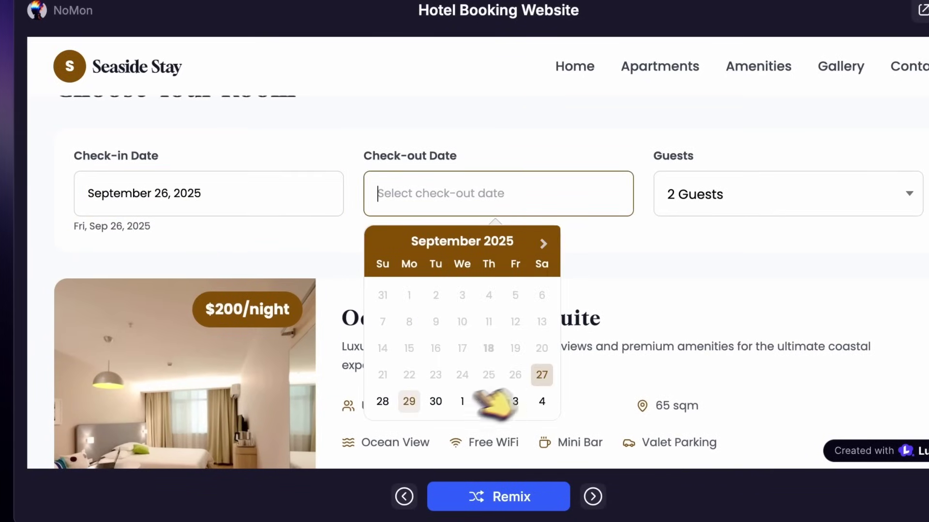
scroll(702, 255, "down", 15)
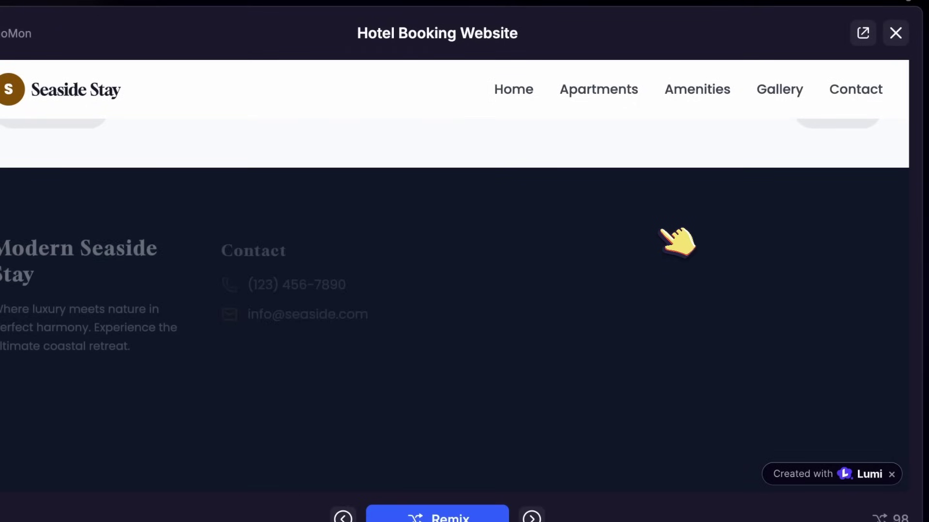
scroll(676, 242, "up", 15)
scroll(671, 245, "down", 2)
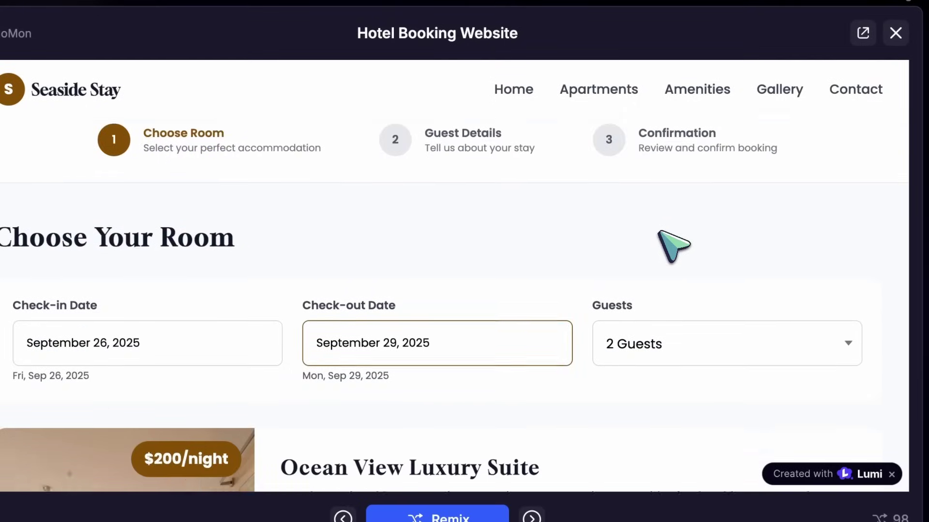
- Choose 3 guests and the Ocean View Luxury Suite
left_click(682, 308)
left_click(684, 331)
scroll(688, 354, "down", 5)
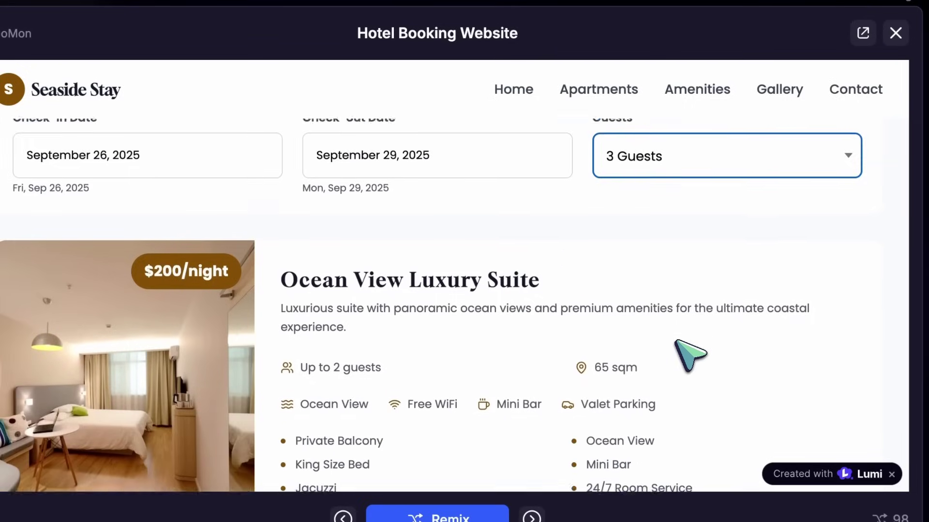
left_click(314, 184)
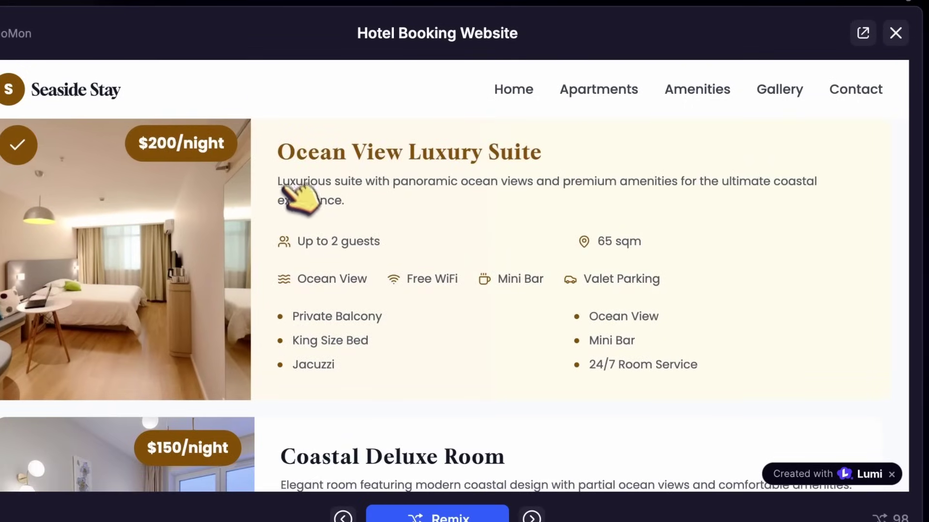
scroll(338, 338, "down", 5)
scroll(344, 371, "down", 10)
scroll(344, 371, "up", 3)
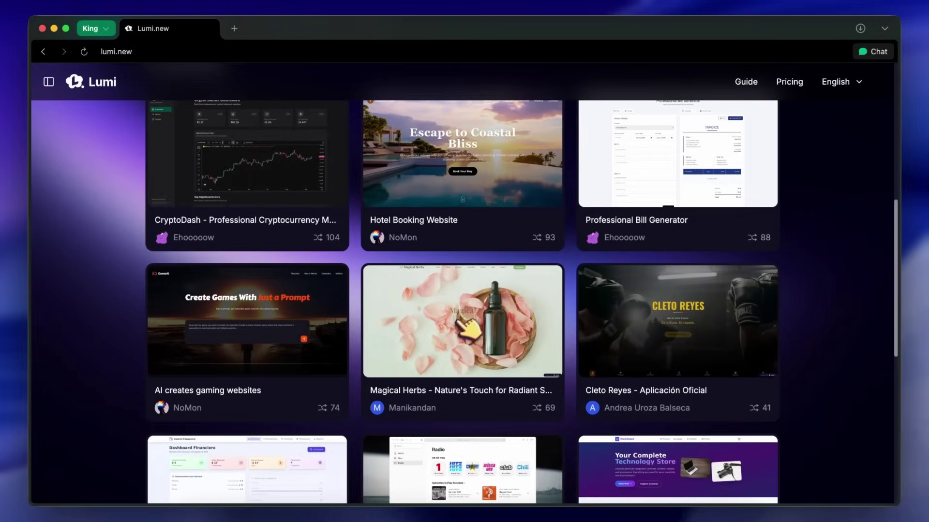
scroll(467, 332, "up", 4)
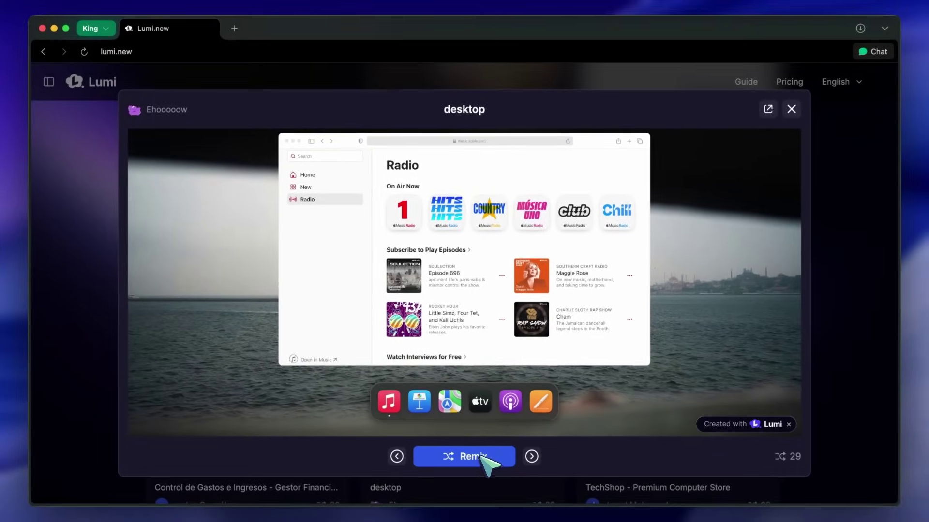
- Remix the 'desktop' community project into a new workspace
left_click(479, 460)
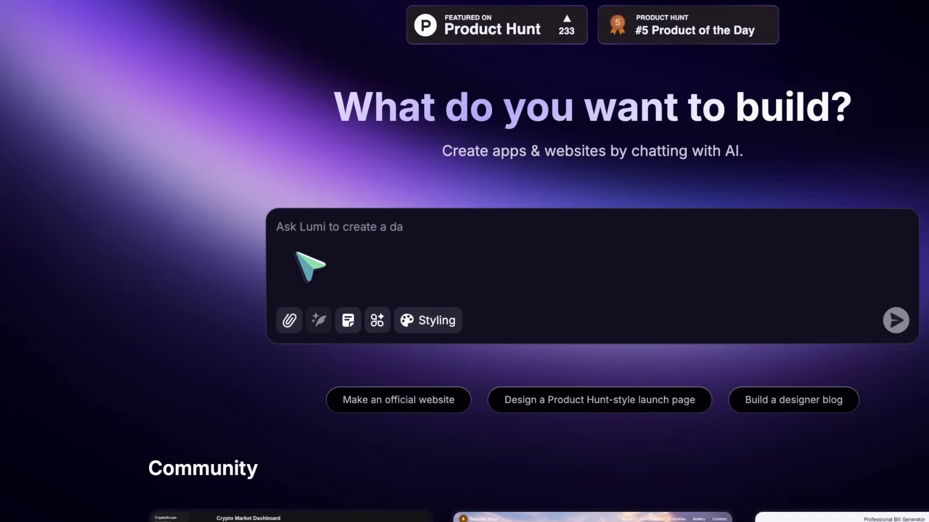
left_click(289, 320)
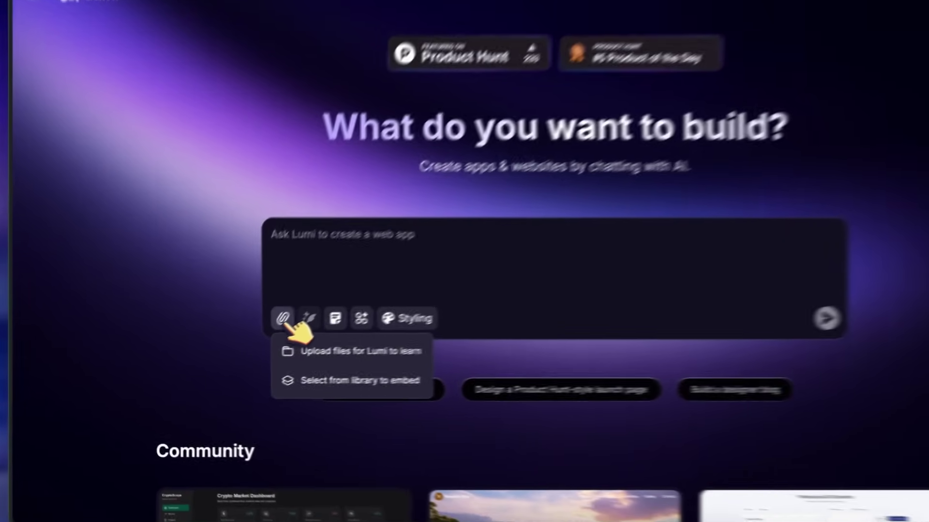
left_click(246, 341)
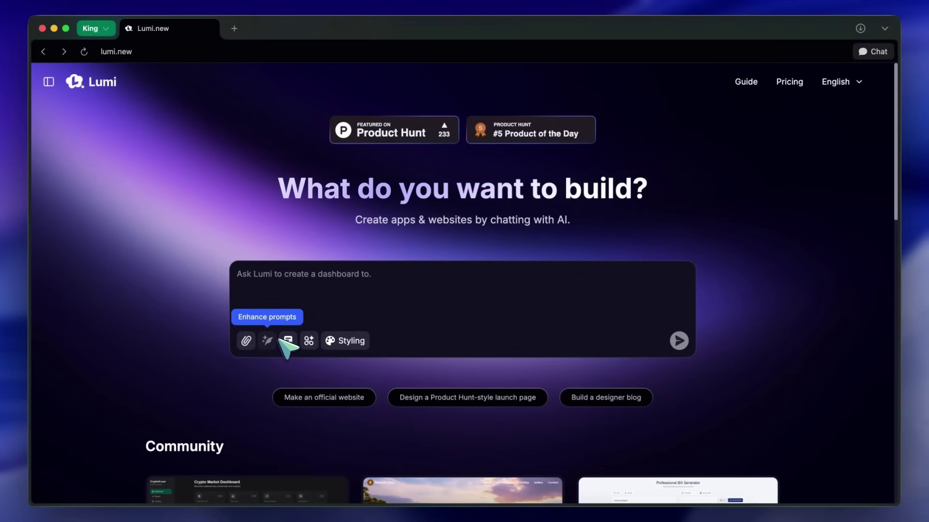
left_click(288, 341)
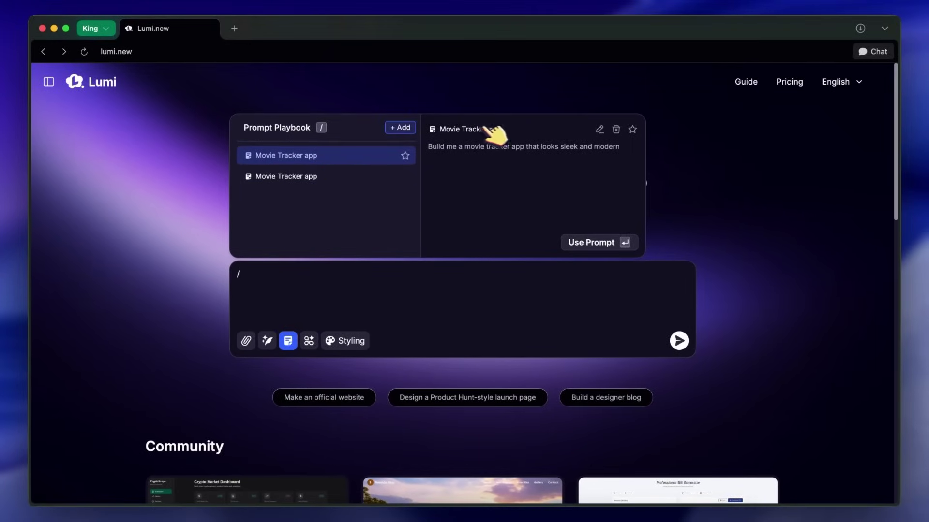
left_click(600, 129)
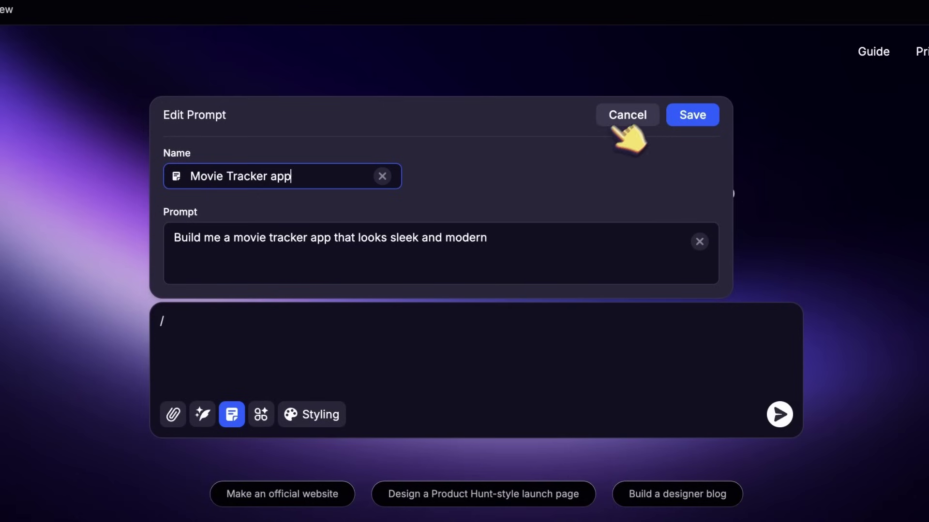
left_click(568, 127)
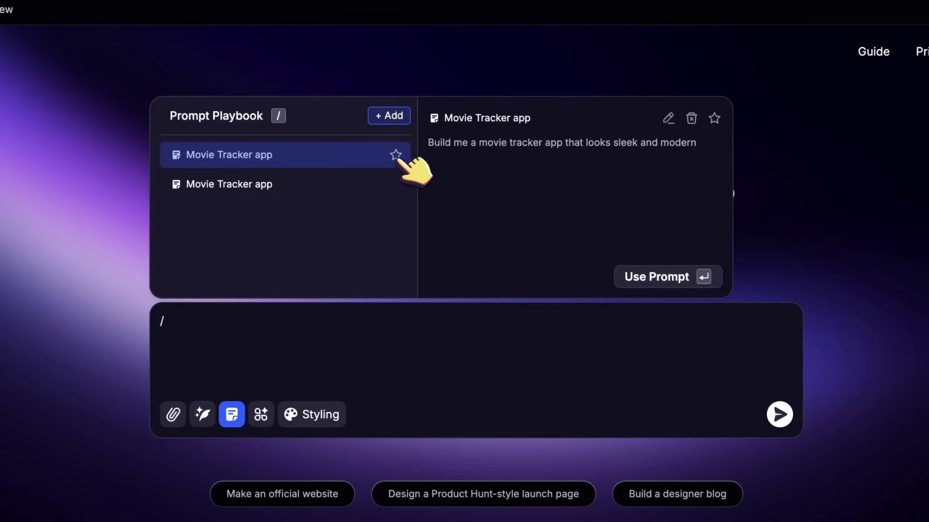
key("BackSpace")
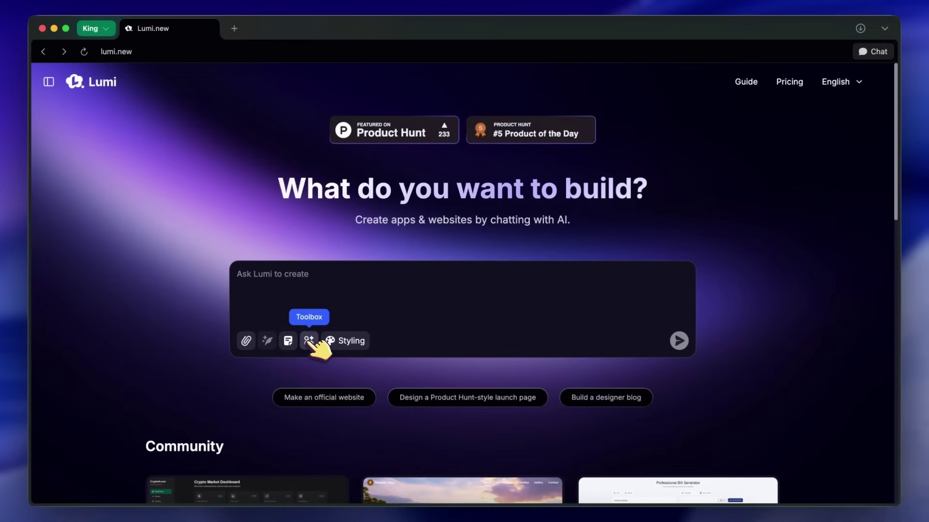
left_click(309, 341)
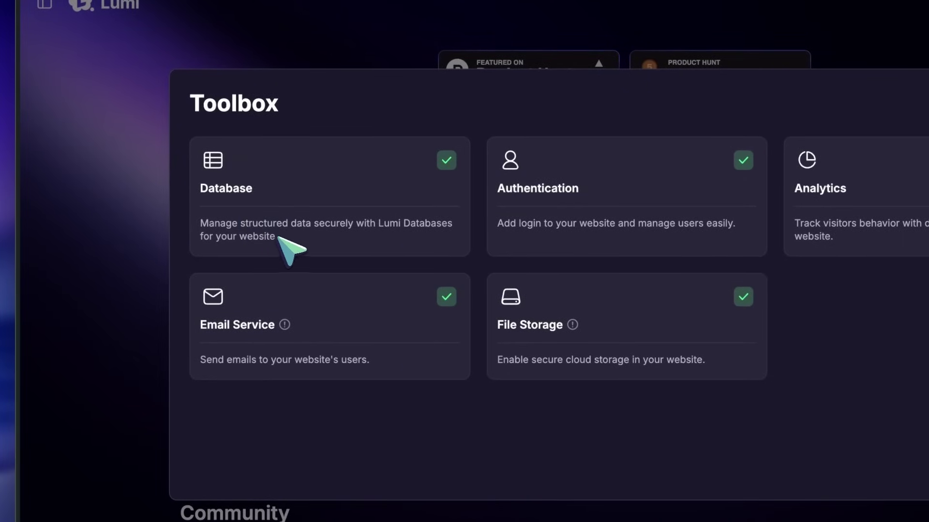
left_click_drag(279, 238, 190, 229)
left_click_drag(254, 189, 200, 190)
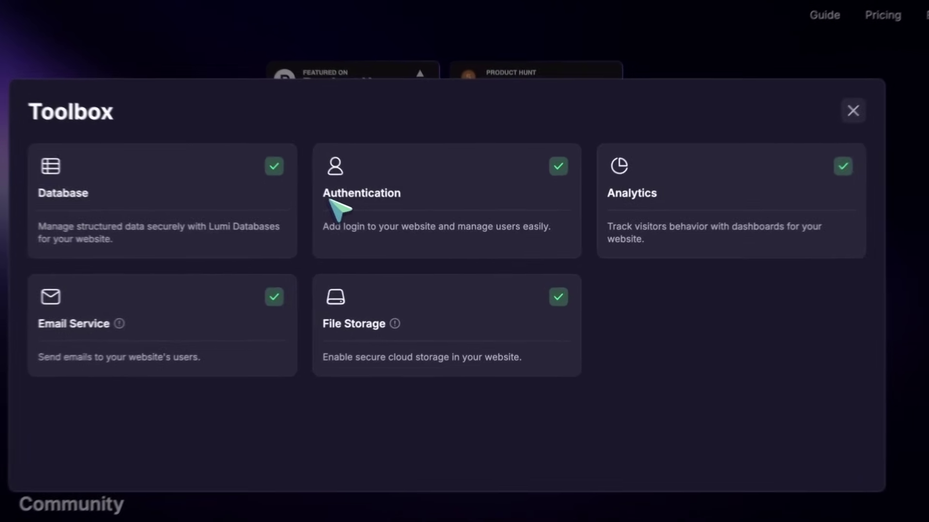
left_click_drag(378, 218, 432, 214)
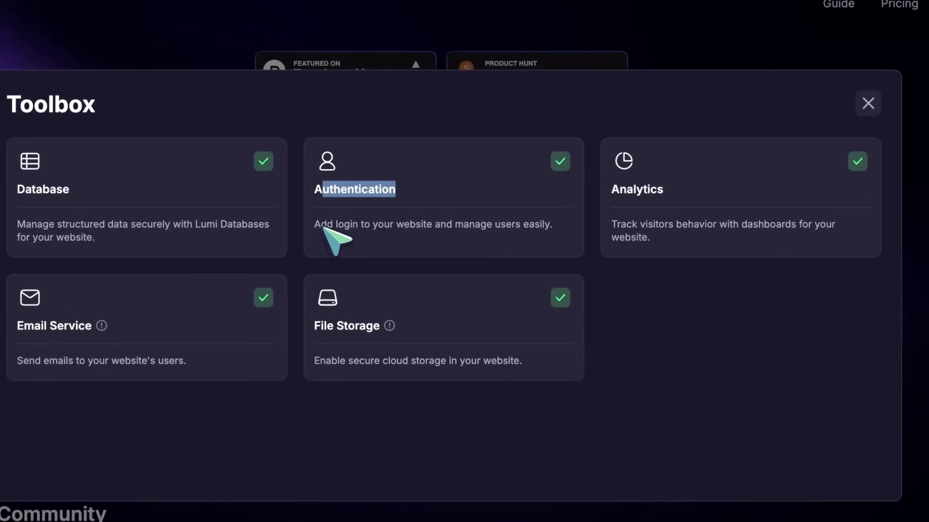
left_click_drag(317, 225, 561, 227)
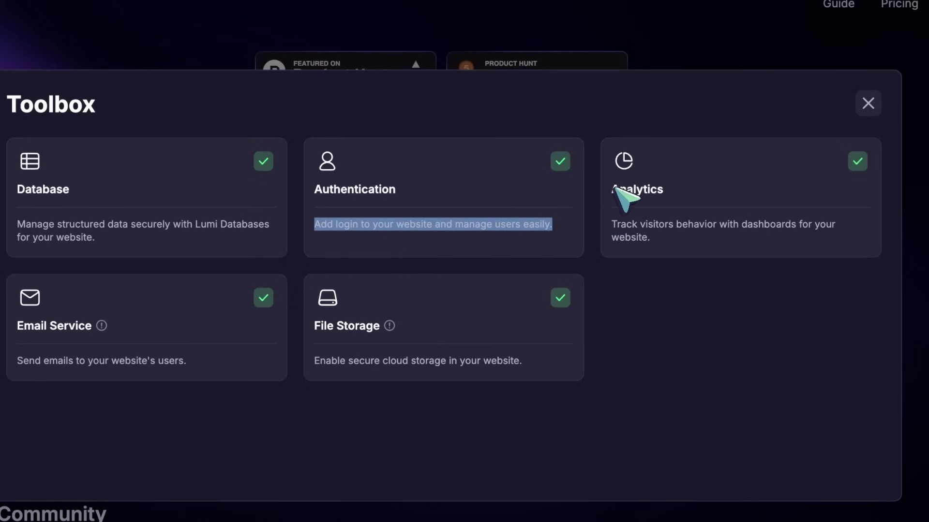
left_click_drag(613, 188, 691, 199)
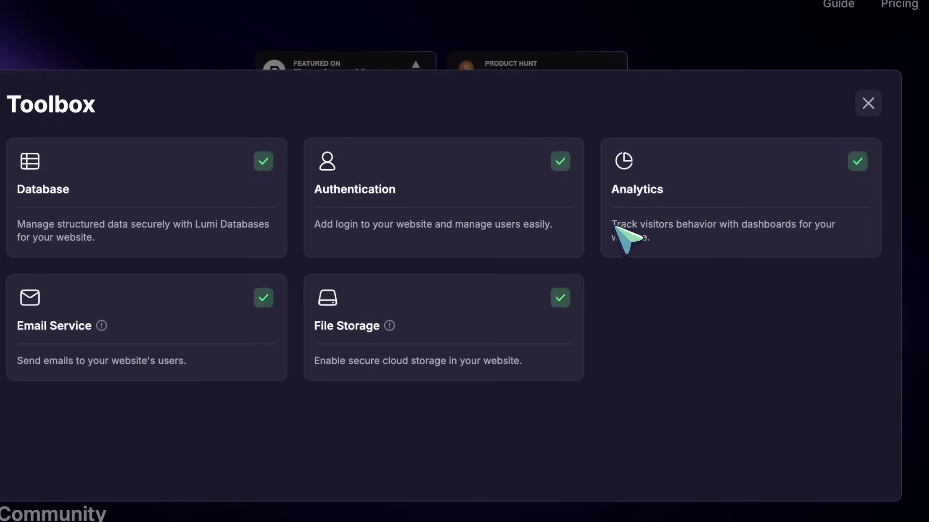
left_click_drag(614, 226, 691, 249)
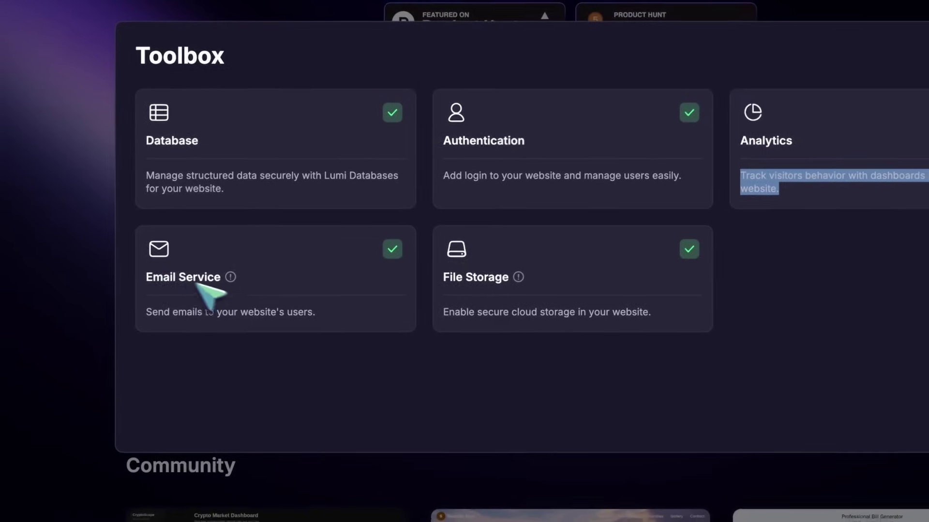
left_click_drag(24, 327, 90, 326)
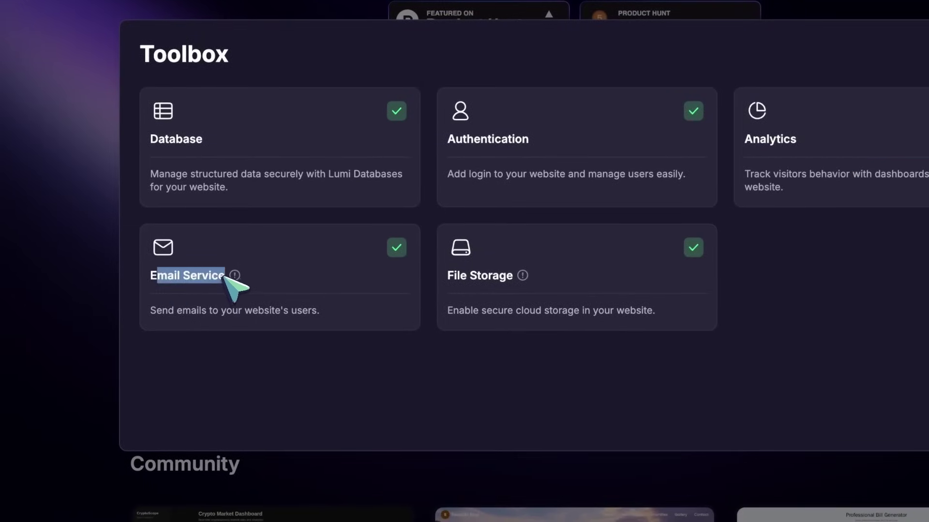
triple_click(216, 322)
left_click(468, 275)
left_click_drag(469, 276, 506, 274)
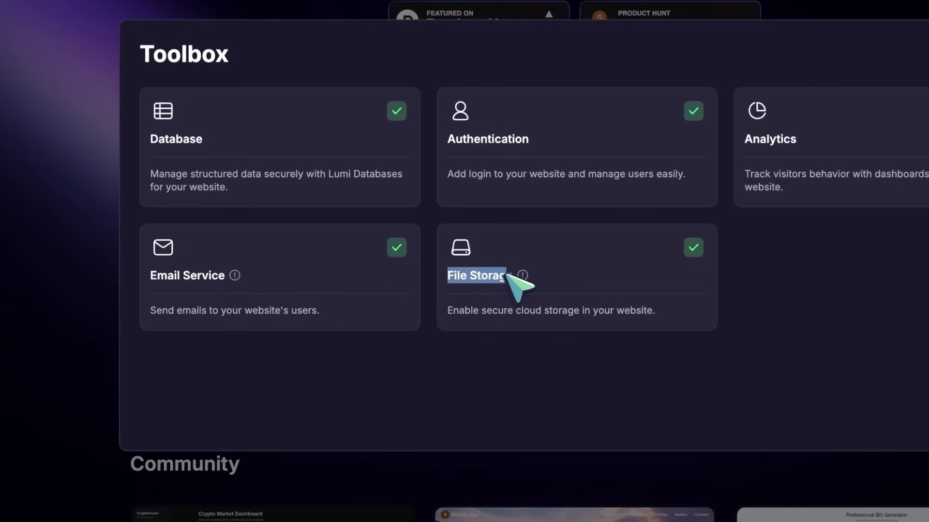
left_click_drag(453, 318, 699, 323)
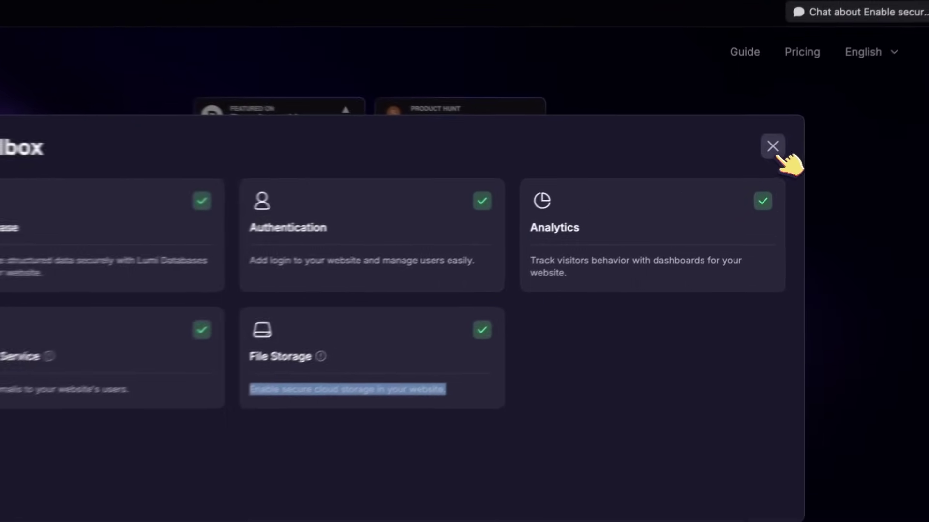
- Close the backend services overview and apply Neo-Brutalism from the Styling Library to the prompt
left_click(767, 153)
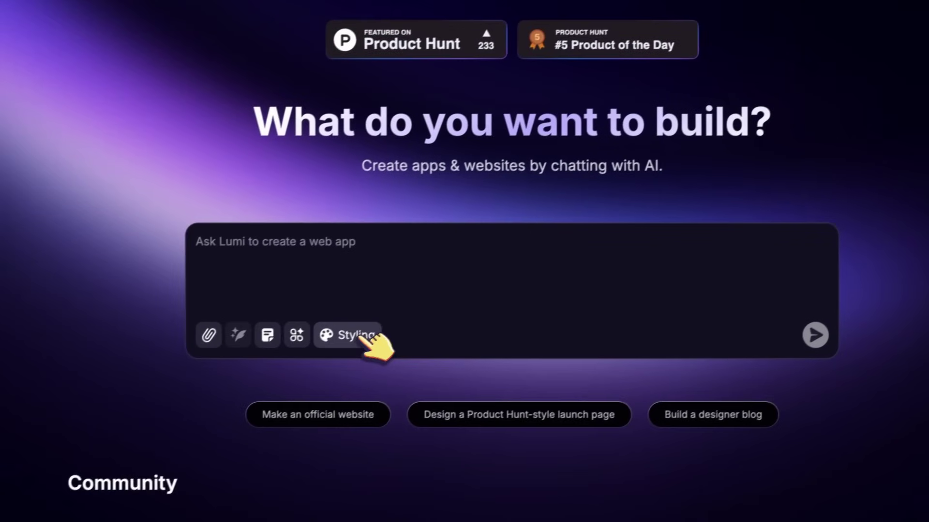
left_click(361, 337)
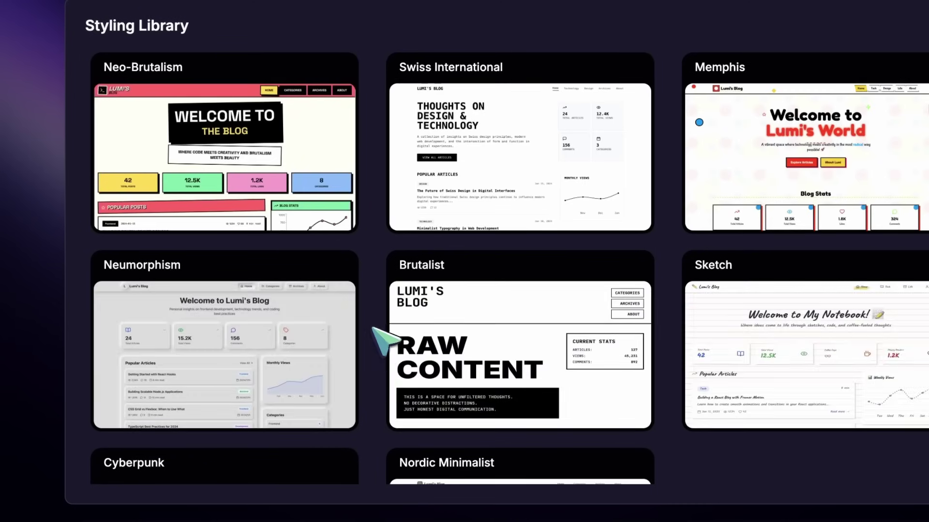
mouse_move(246, 184)
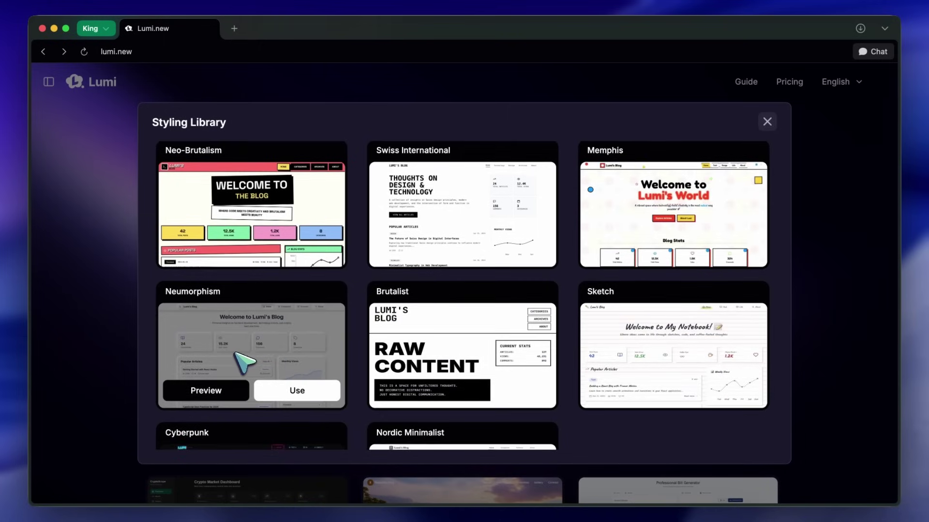
scroll(240, 355, "down", 3)
scroll(390, 379, "up", 3)
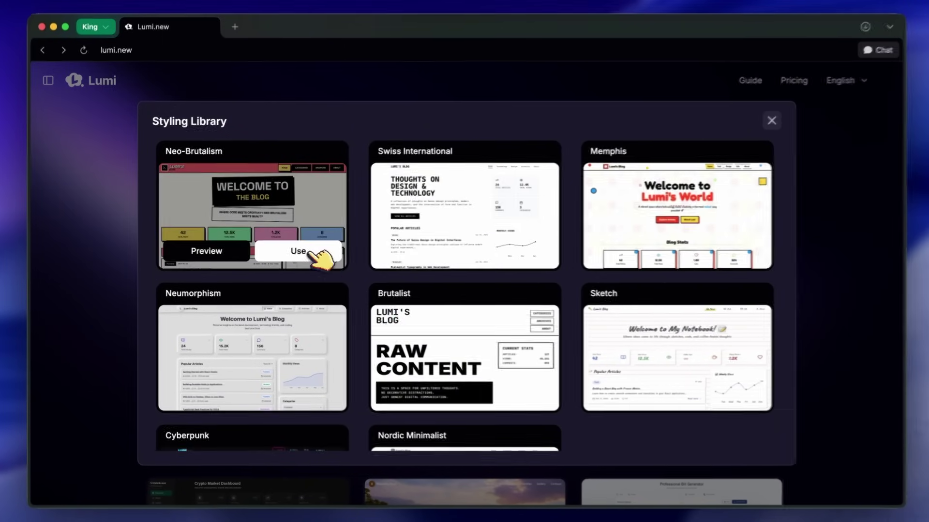
left_click(317, 252)
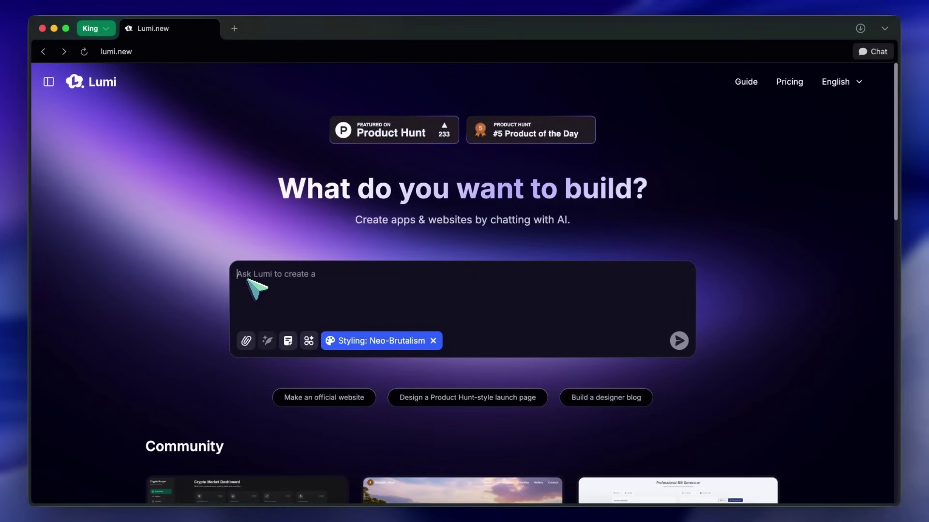
- Request a movie tracker app, then mark The Dark Knight as watched with five stars
type("movie t")
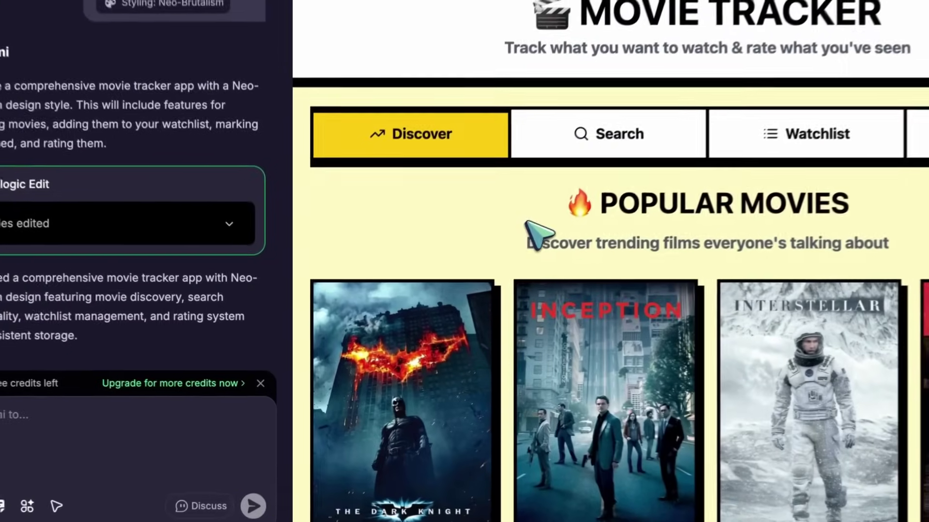
scroll(426, 244, "down", 5)
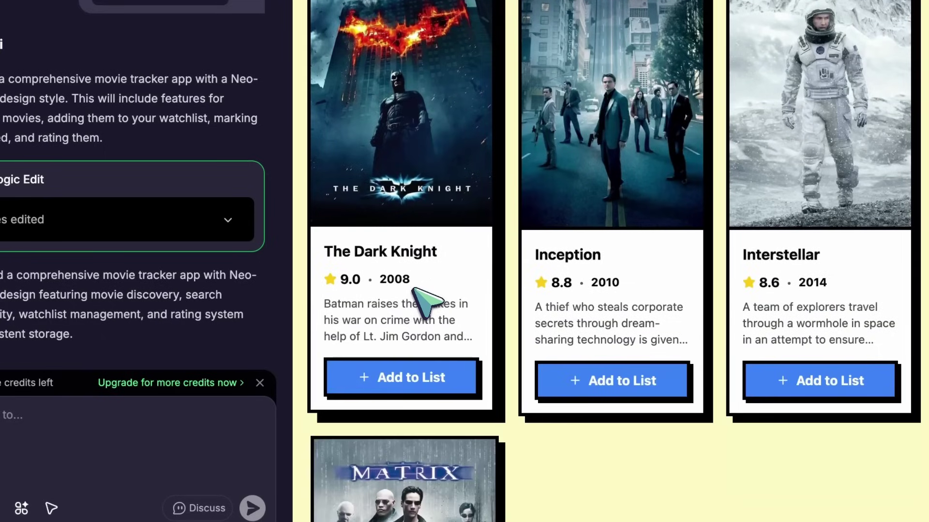
left_click(419, 379)
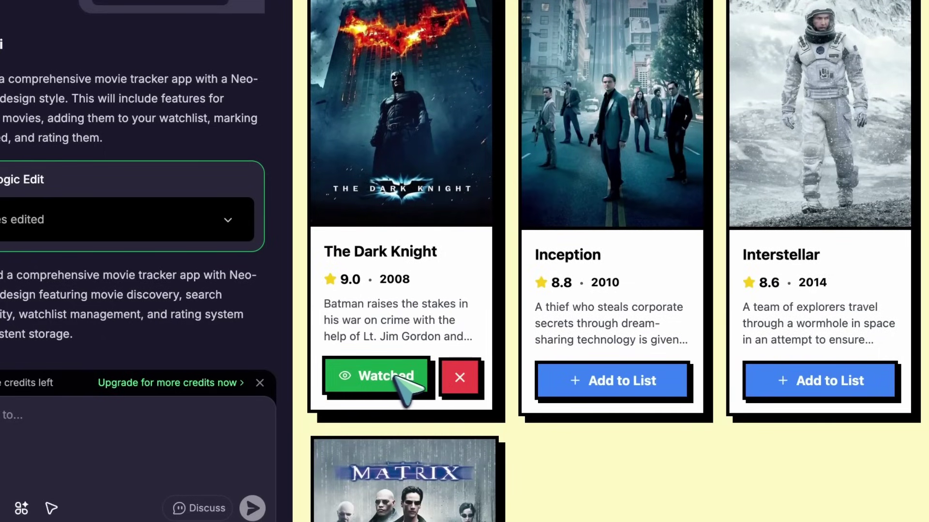
left_click(404, 377)
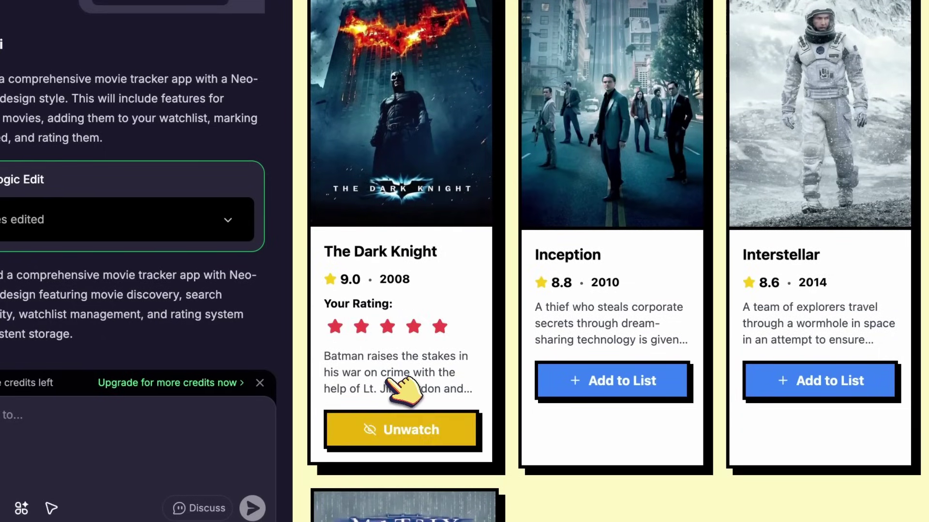
left_click(393, 328)
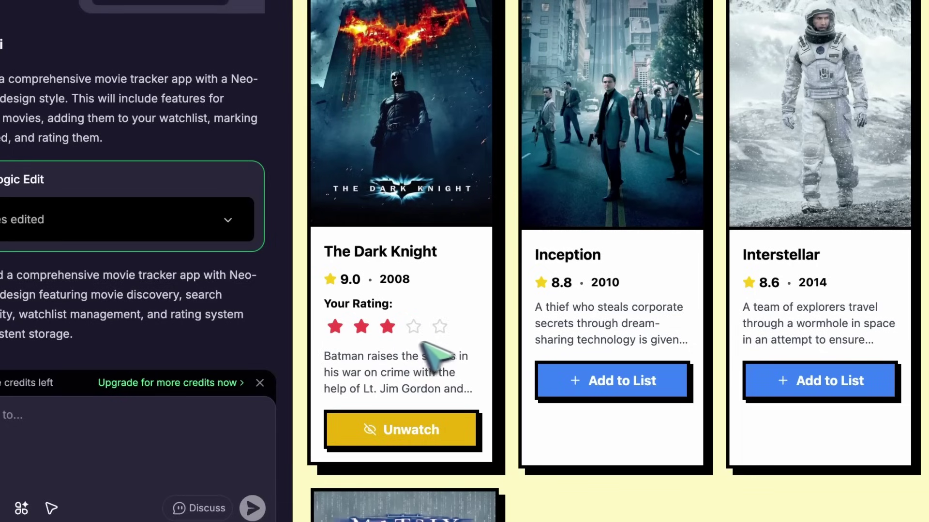
left_click(445, 326)
- Add Inception to the list and mark it as watched
scroll(467, 382, "up", 5)
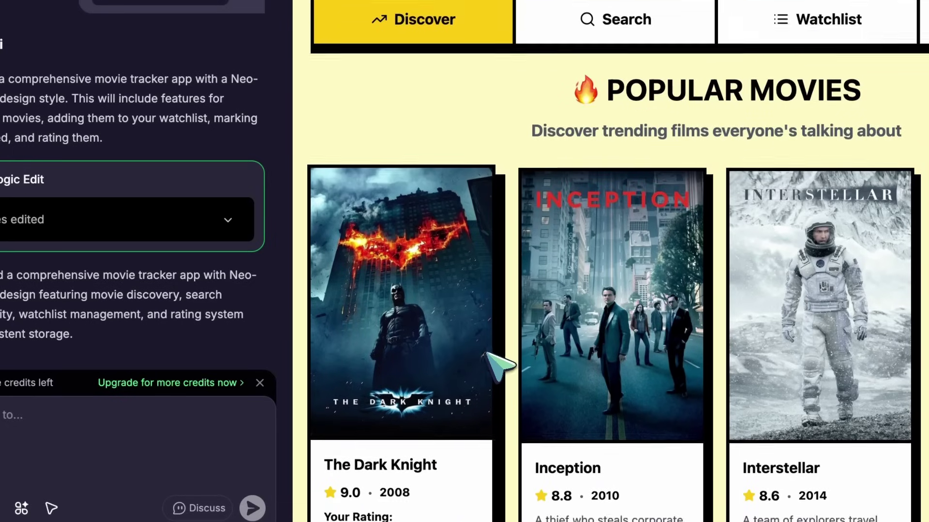
scroll(498, 365, "down", 5)
left_click(590, 338)
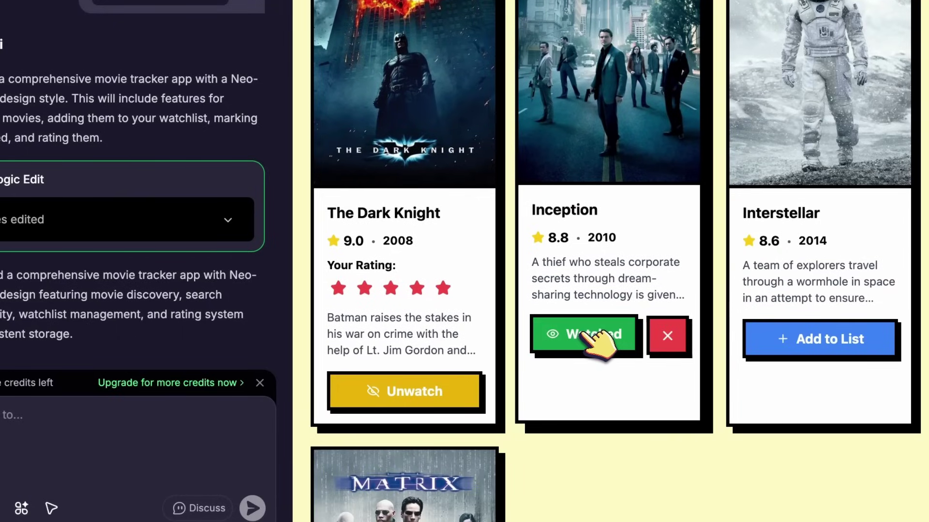
left_click(598, 342)
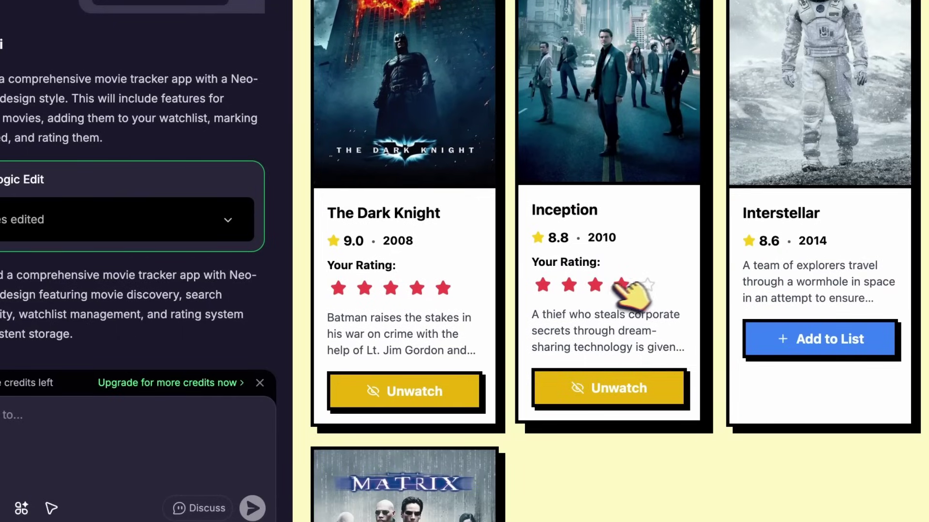
scroll(605, 297, "up", 7)
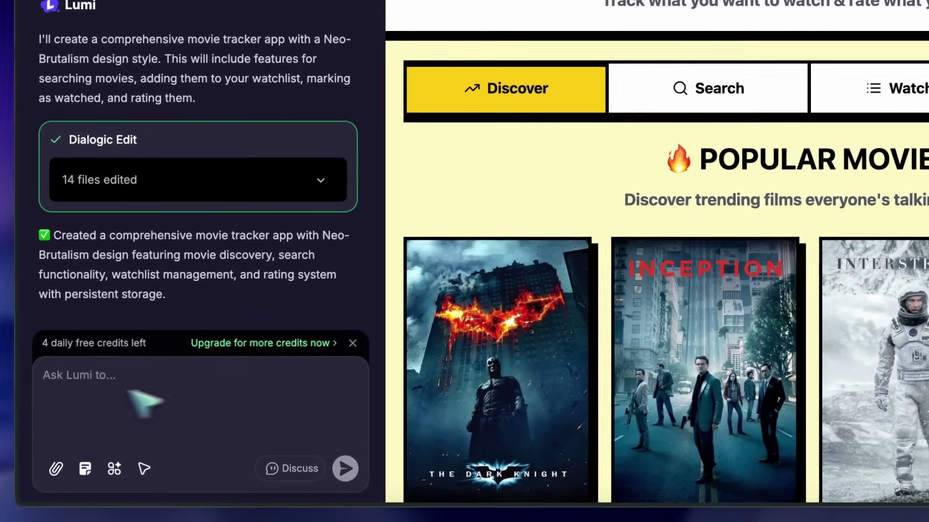
- Select the Discover tab with Visual edits and ask Lumi to 'Change the color scheme to more red tones'
left_click(0, 436)
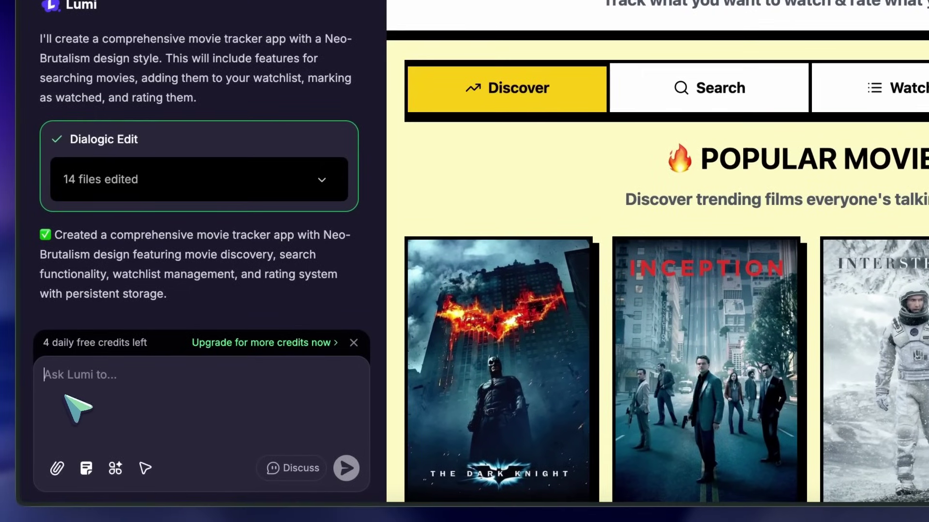
type("Ch")
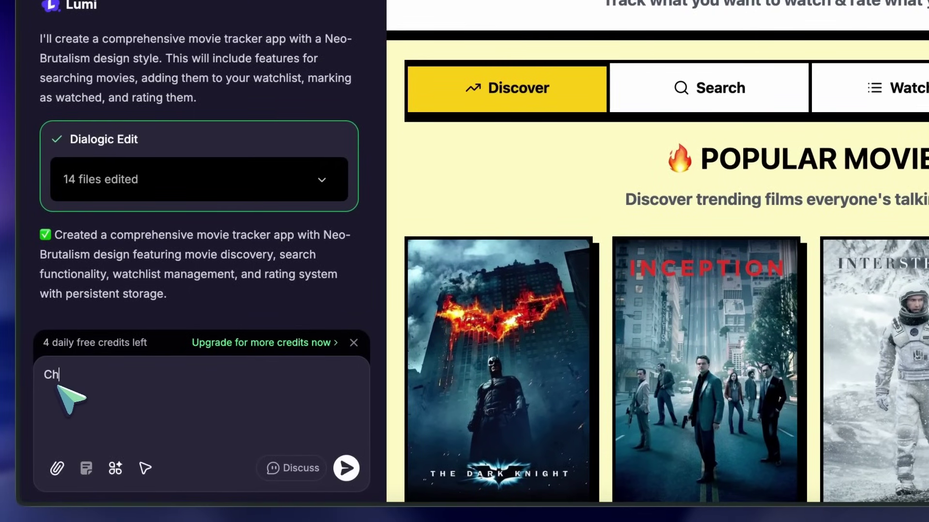
type("an")
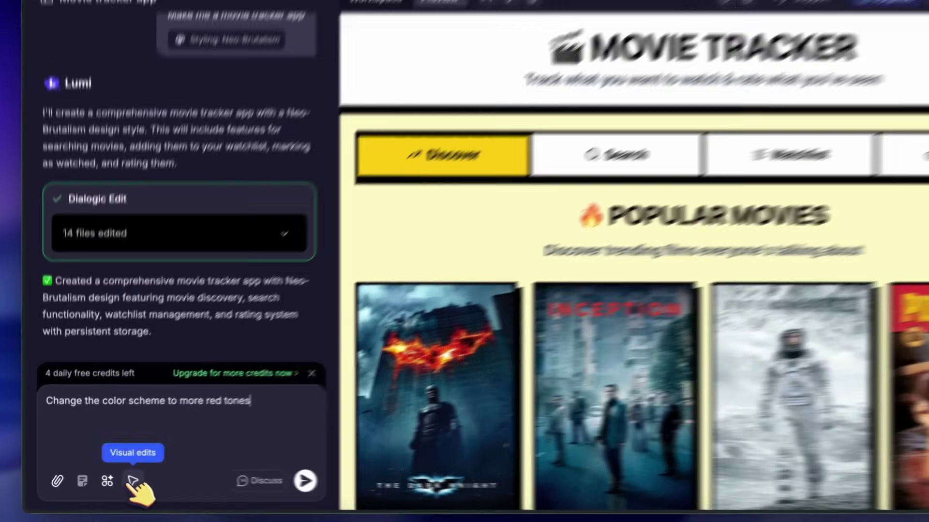
left_click(121, 480)
left_click(380, 208)
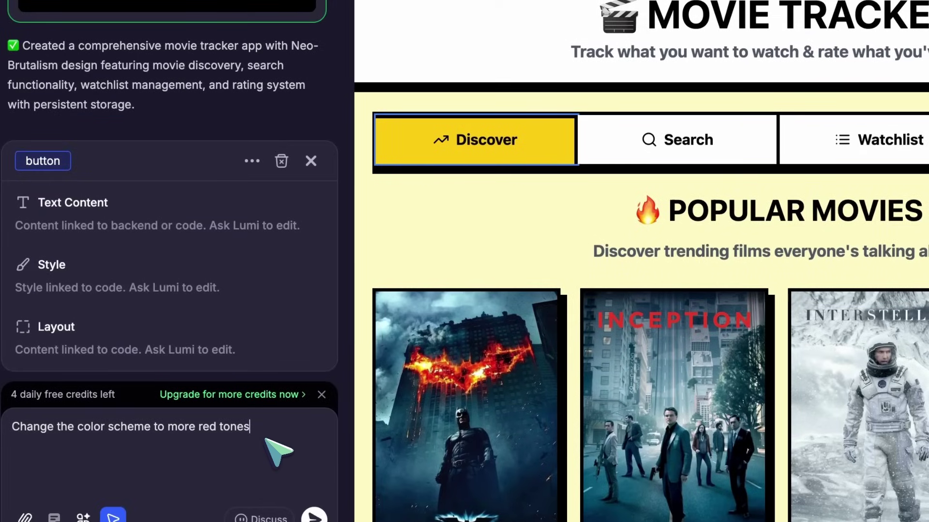
type("Change the color scheme to more red tones")
key("Return")
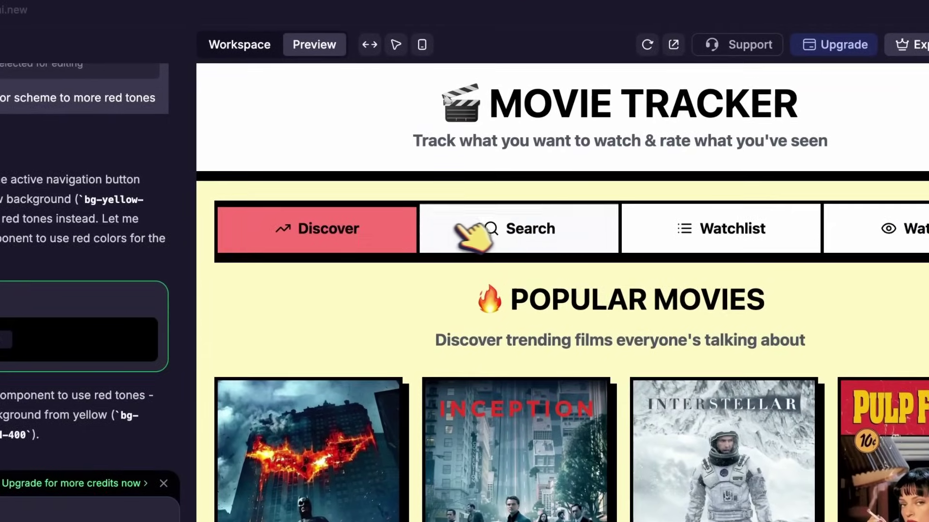
- Review the recoloured Search, Watchlist, Watched and Discover pages
left_click(514, 209)
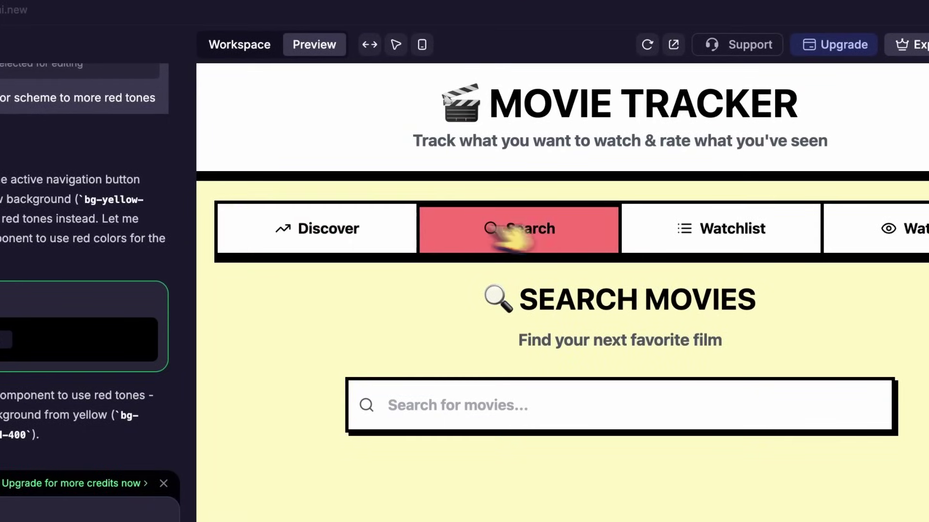
left_click(701, 239)
left_click(912, 234)
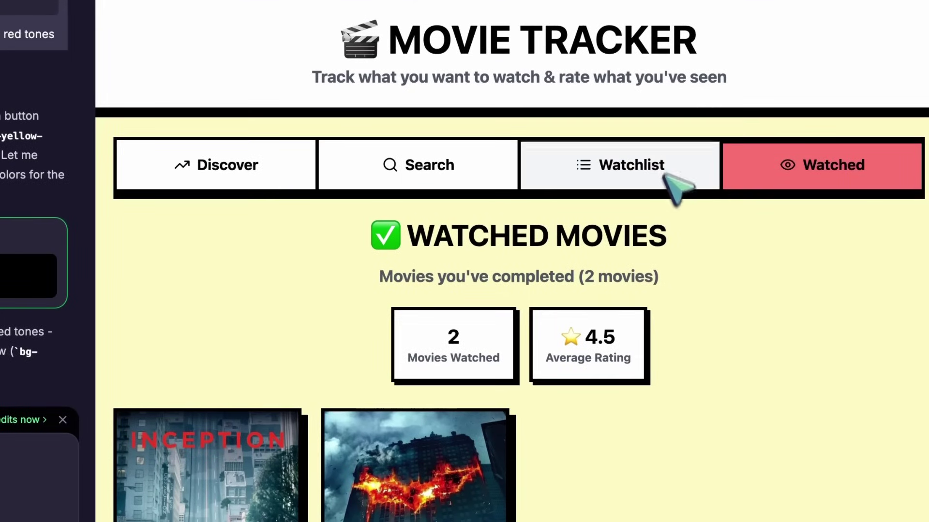
scroll(679, 274, "down", 5)
scroll(489, 365, "down", 5)
scroll(482, 350, "up", 8)
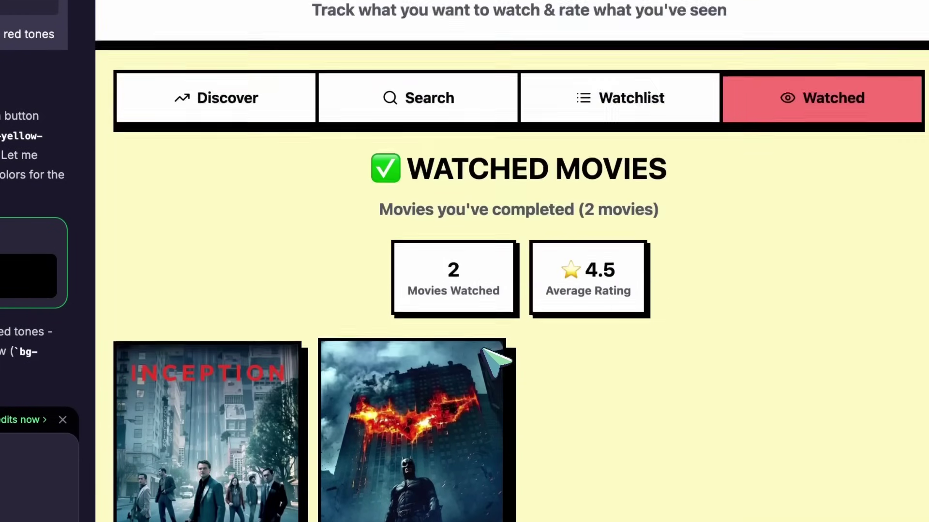
left_click(242, 99)
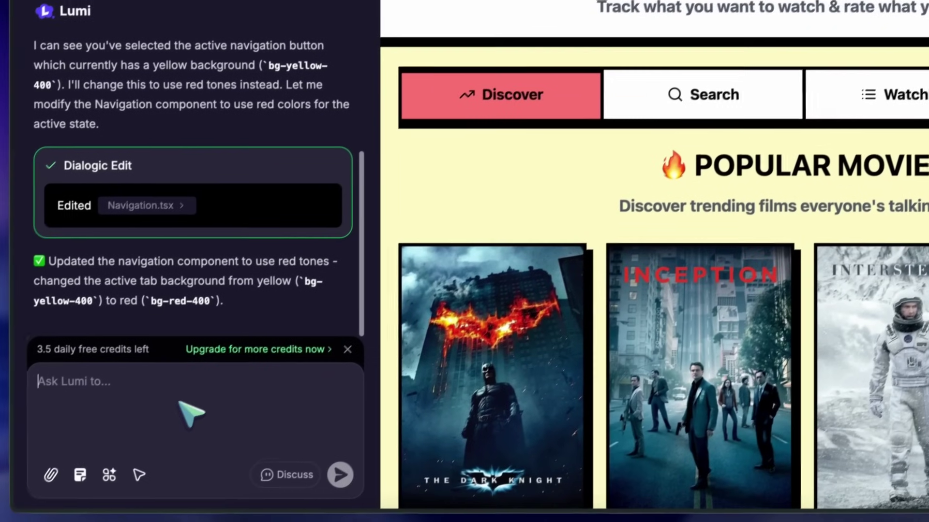
- Send the pasted Favorites page request, then add Interstellar and mark it watched
type("add a \"Favorites\" panel and show a sample list of movies with ratings and genres")
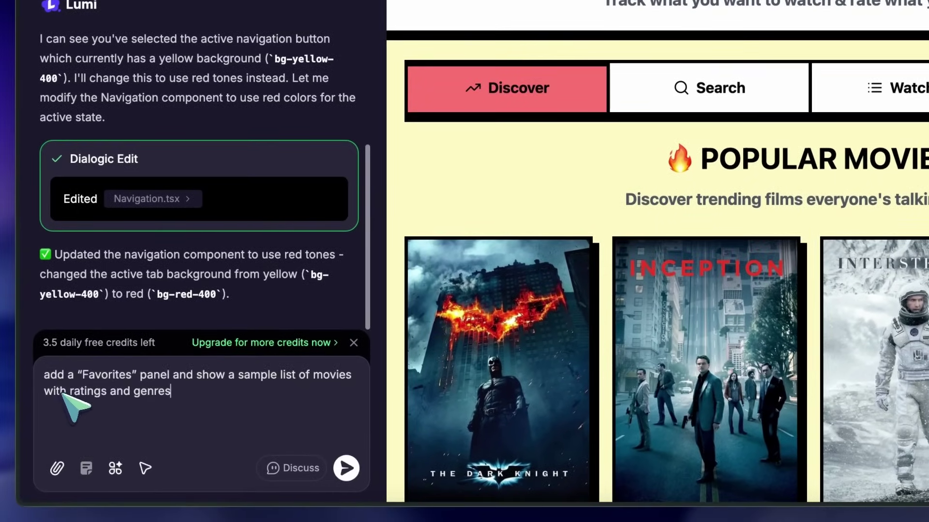
key("Return")
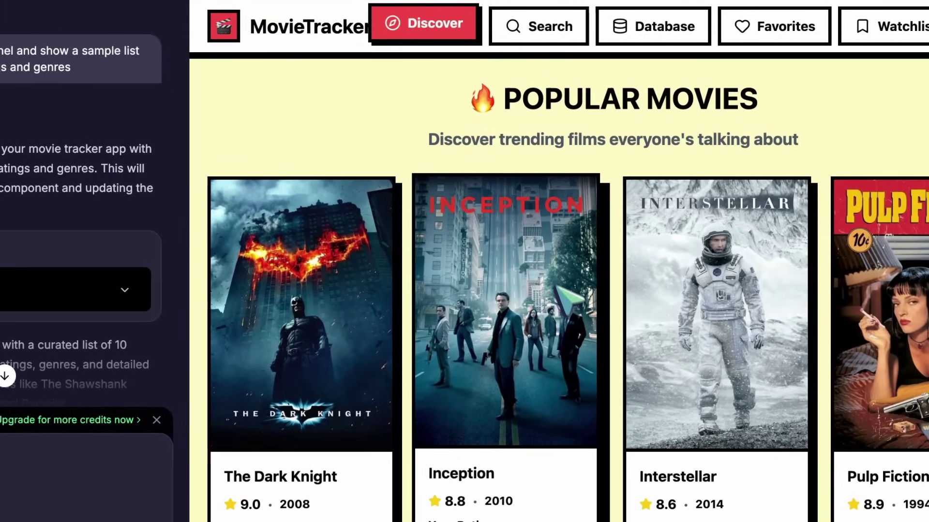
scroll(576, 422, "down", 3)
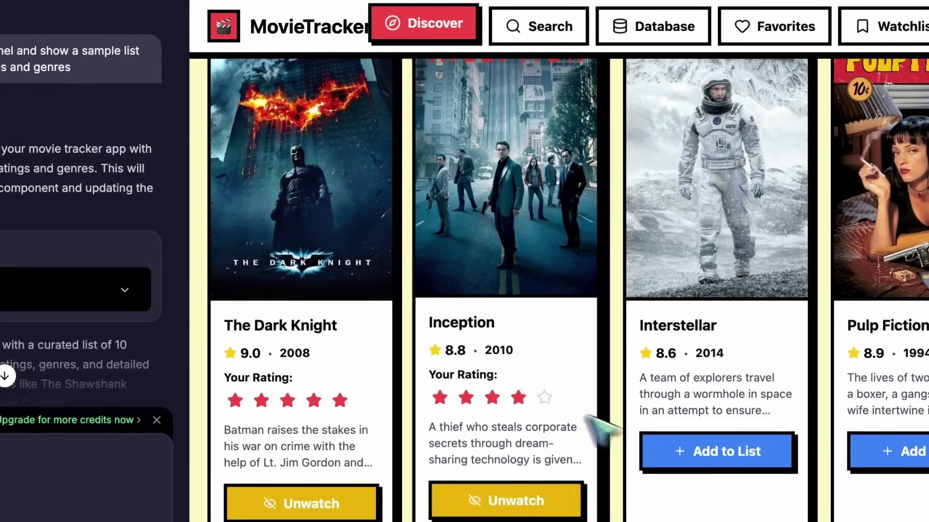
left_click(726, 468)
left_click(647, 434)
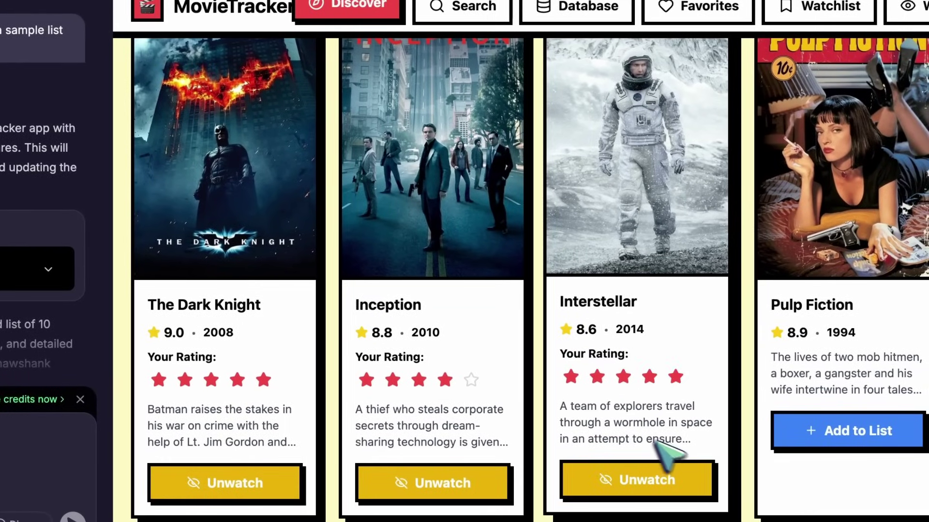
scroll(711, 437, "up", 3)
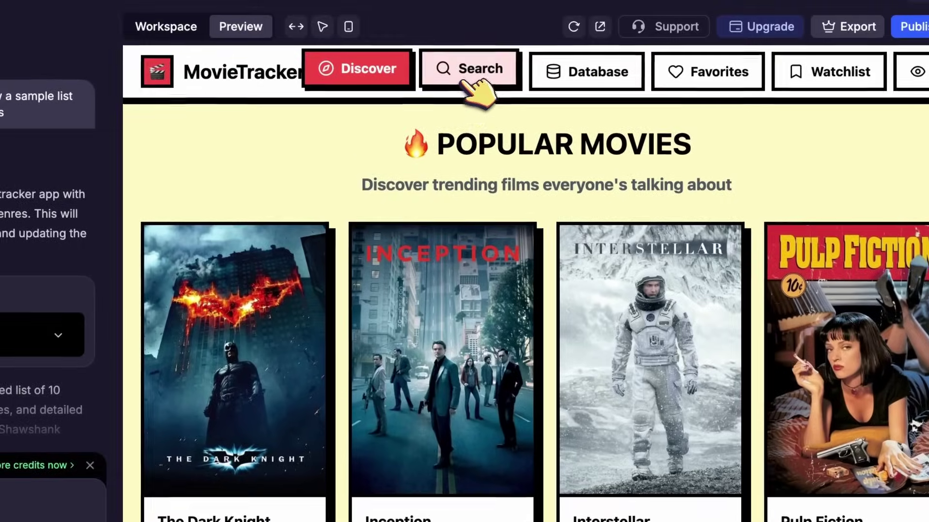
- Open the new Favorites page and add Fight Club to the watchlist
left_click(460, 10)
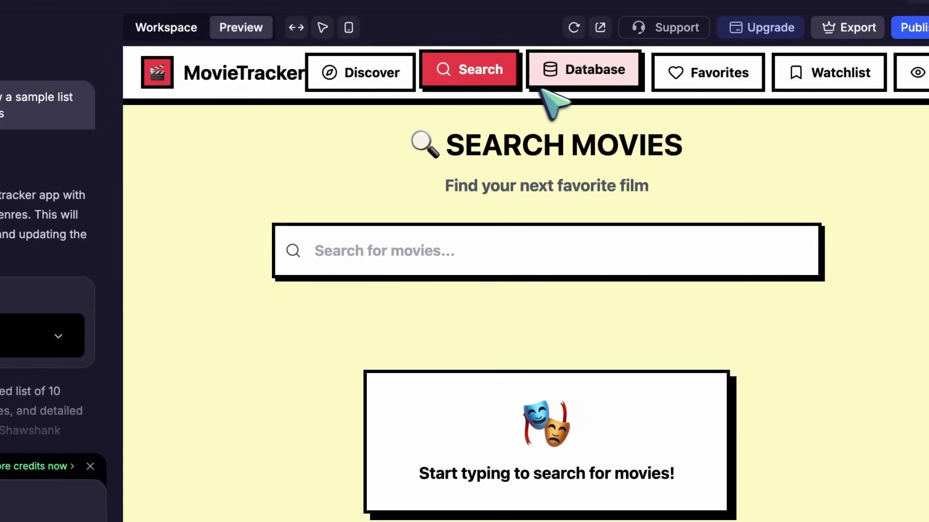
left_click(699, 85)
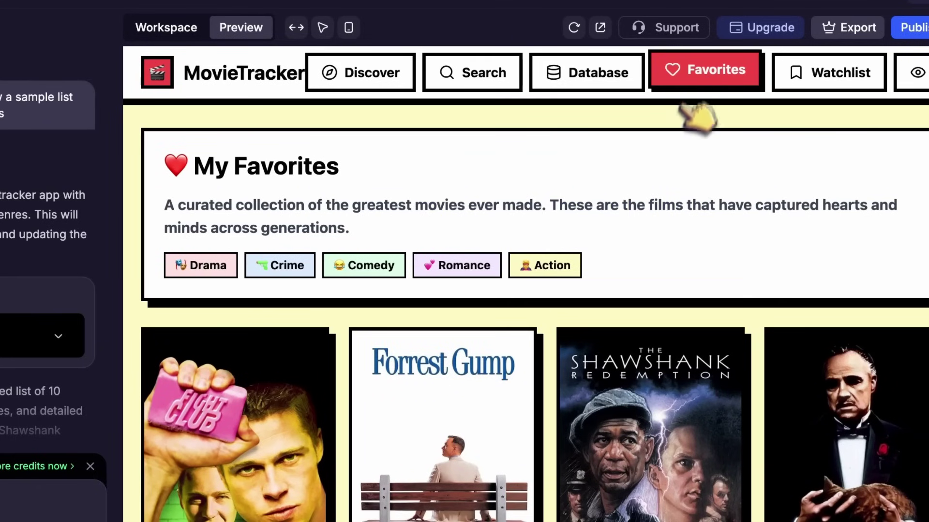
scroll(676, 234, "down", 3)
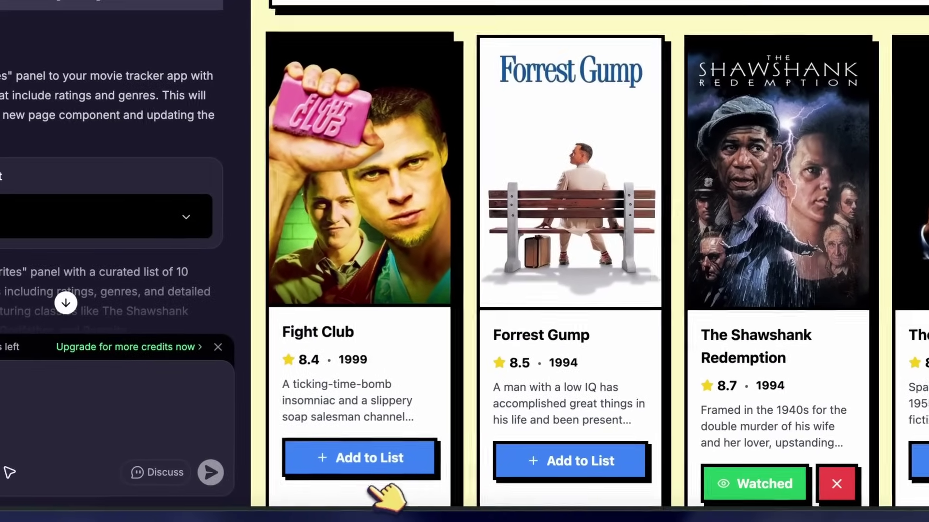
left_click(382, 457)
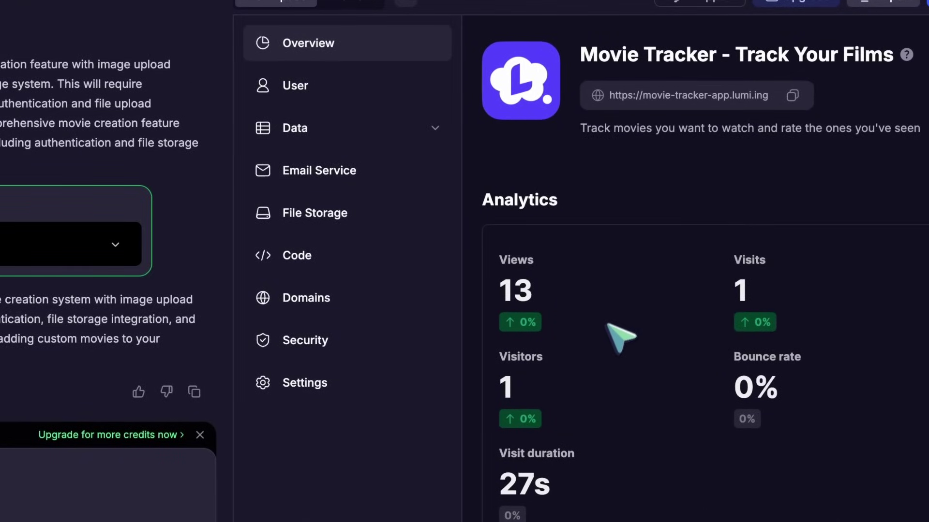
- Scroll the dashboard, then view the Email Service settings and File Storage list
scroll(621, 338, "down", 3)
scroll(614, 338, "up", 3)
scroll(601, 301, "down", 3)
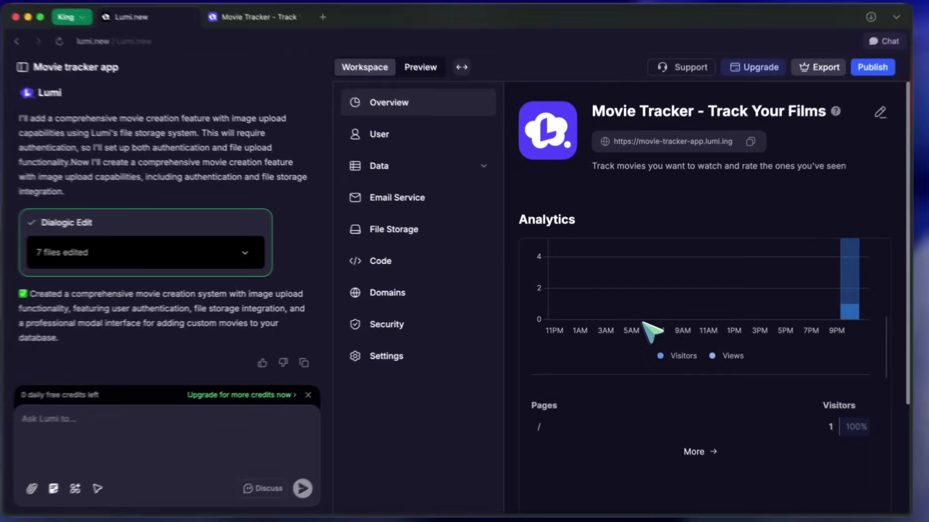
scroll(651, 332, "down", 3)
scroll(650, 332, "up", 5)
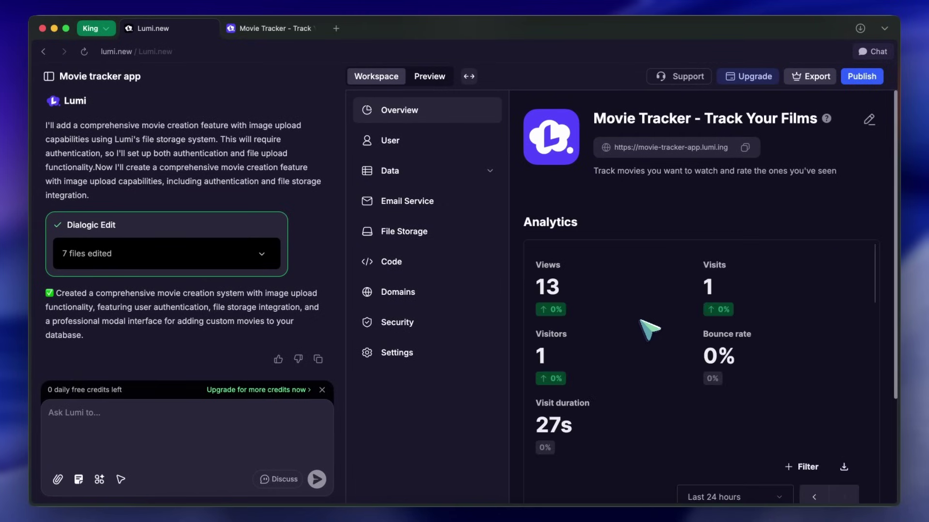
left_click(476, 207)
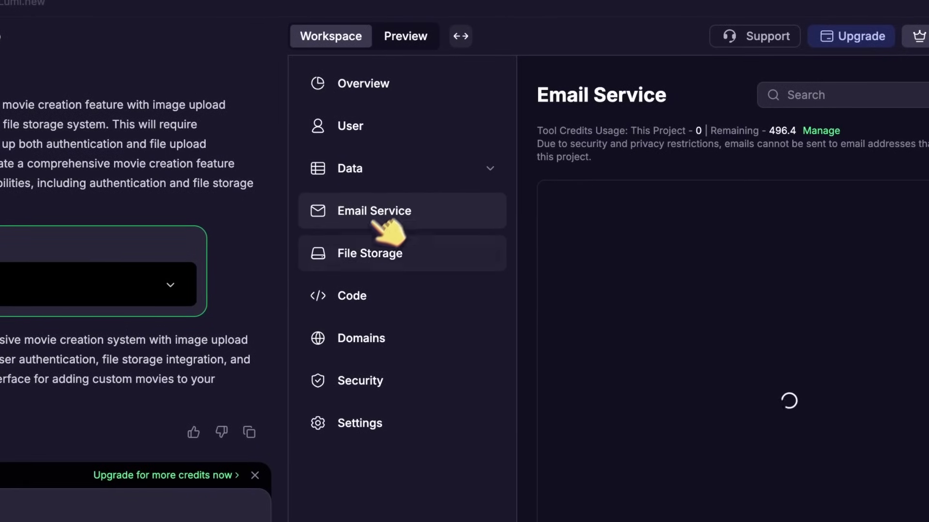
left_click(355, 259)
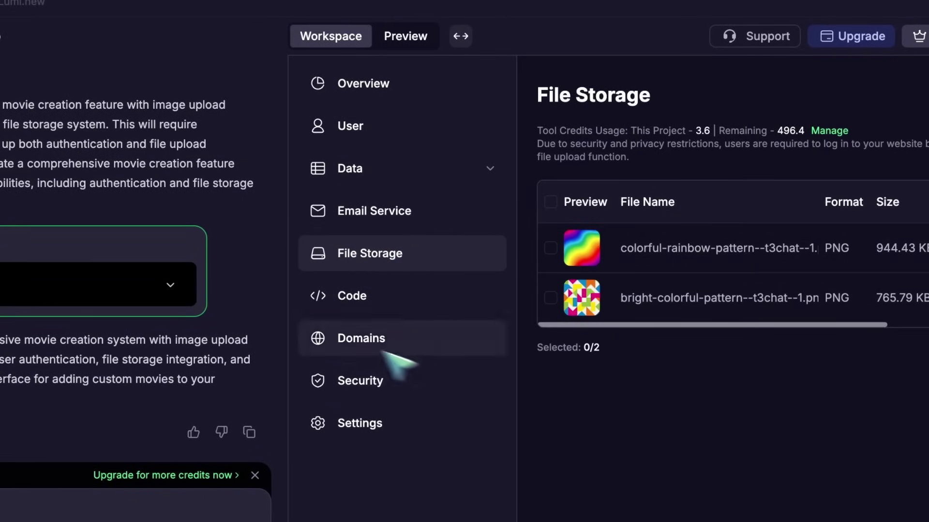
- Review the analytics overview and the user_watchlist and movies tables (12 films)
left_click(339, 90)
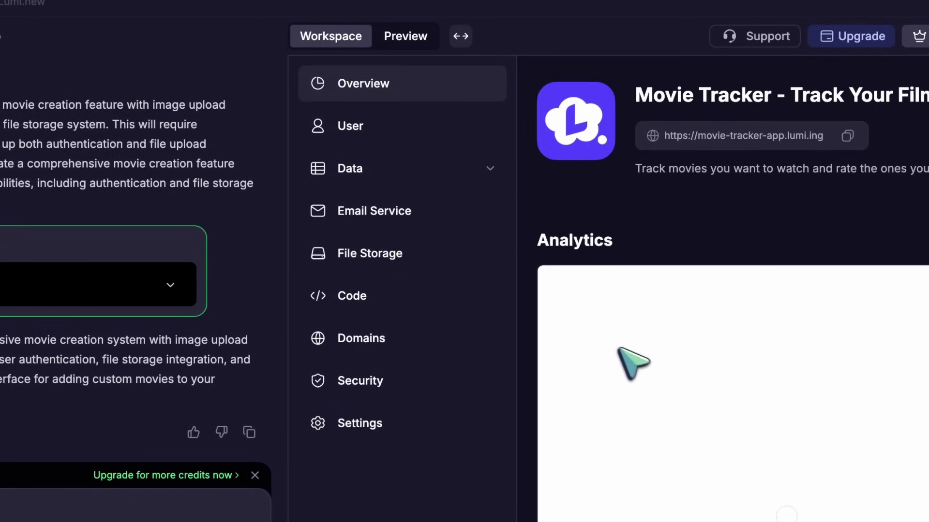
scroll(634, 461, "down", 2)
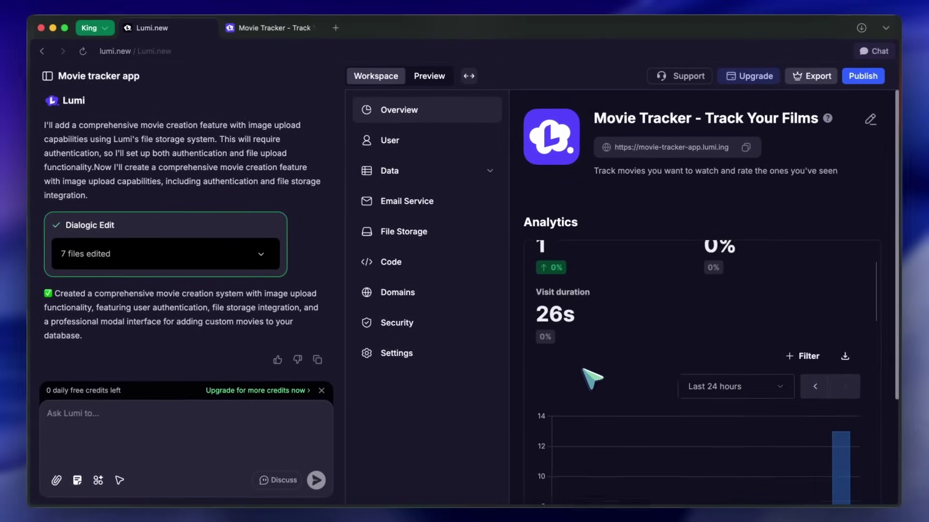
scroll(592, 379, "up", 3)
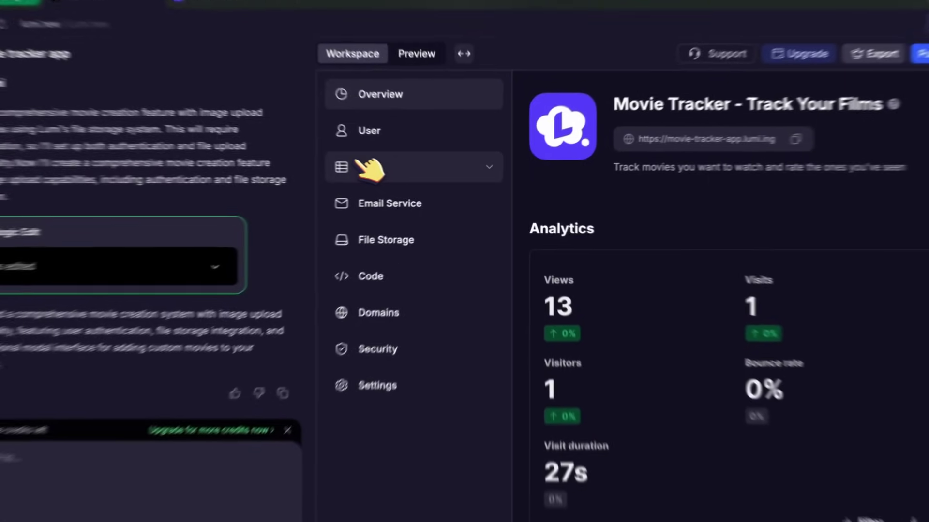
left_click(372, 172)
left_click(393, 187)
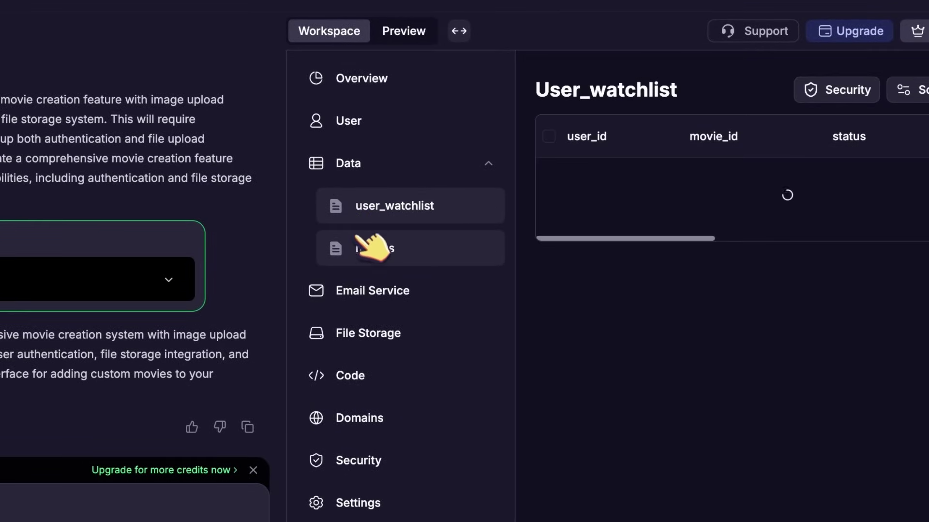
left_click(373, 256)
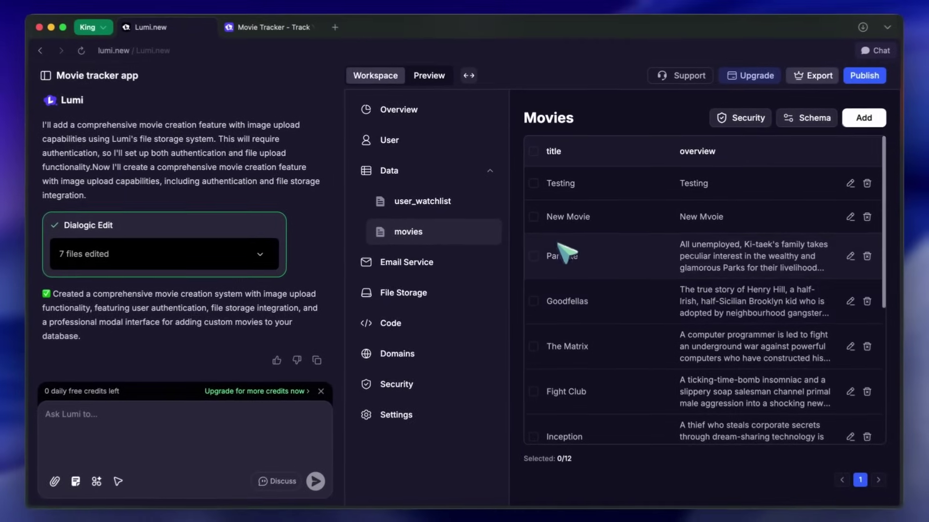
scroll(632, 385, "down", 5)
scroll(591, 328, "up", 5)
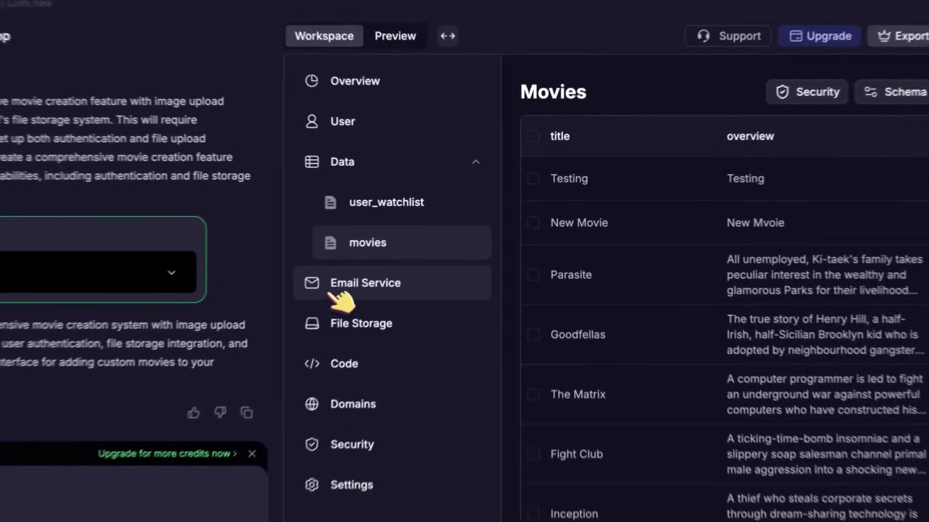
- Revisit the email service and stored files, then open the read-only source code
left_click(339, 286)
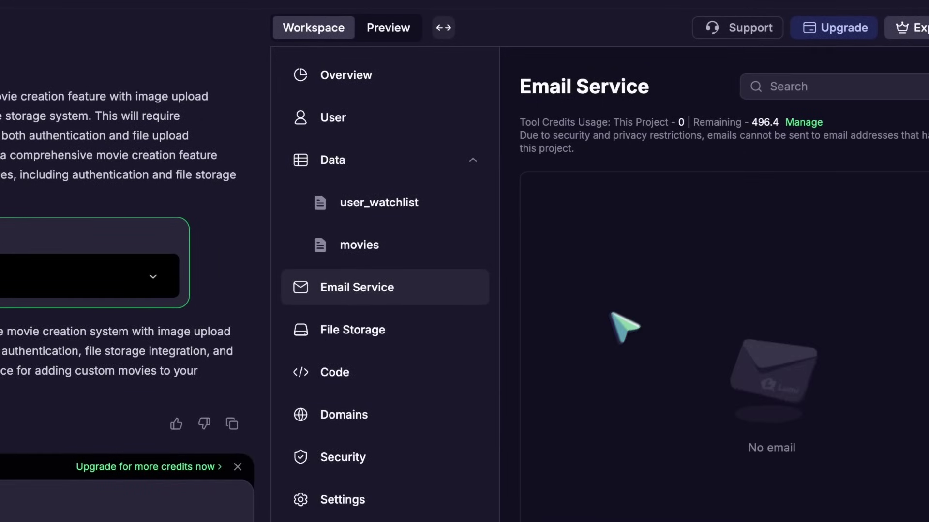
left_click(324, 325)
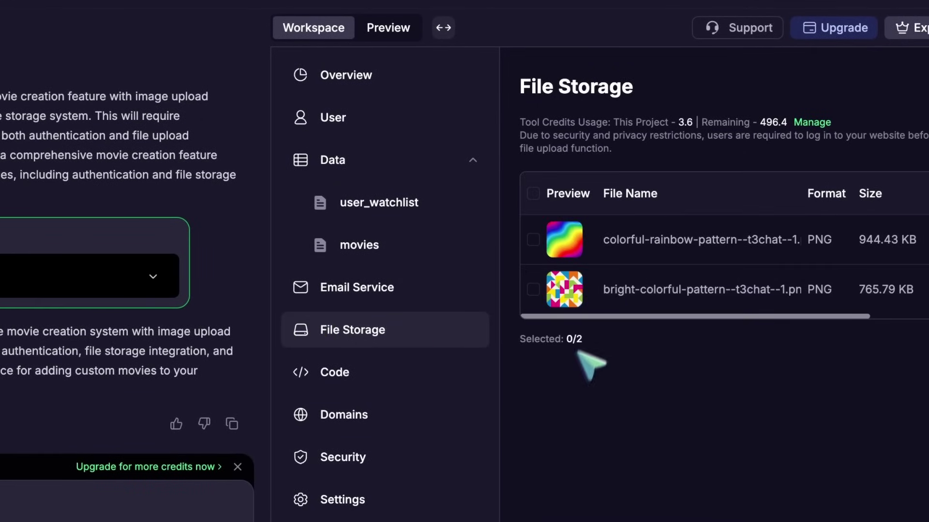
left_click(322, 375)
- Review the AuthProvider.tsx and CreateMovieModal.tsx source files, then return to the project panels
scroll(375, 390, "down", 5)
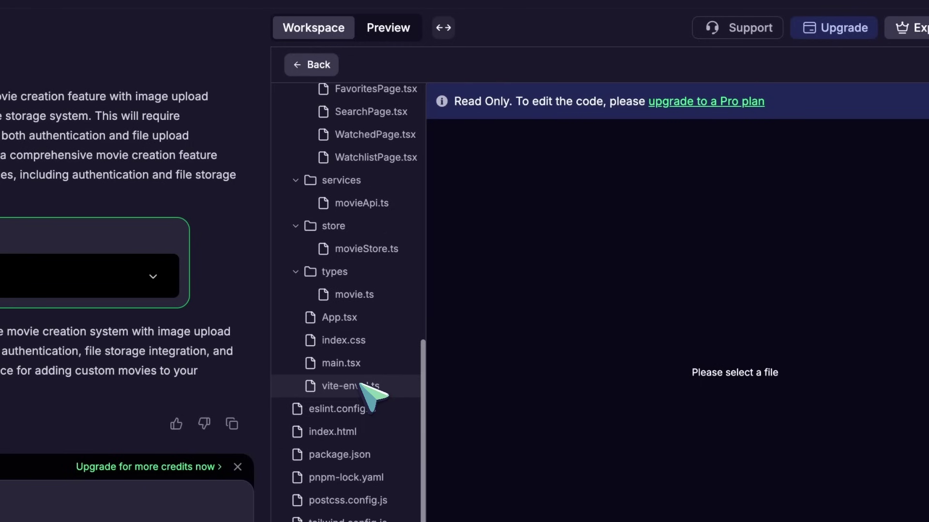
scroll(375, 379, "up", 5)
left_click(348, 140)
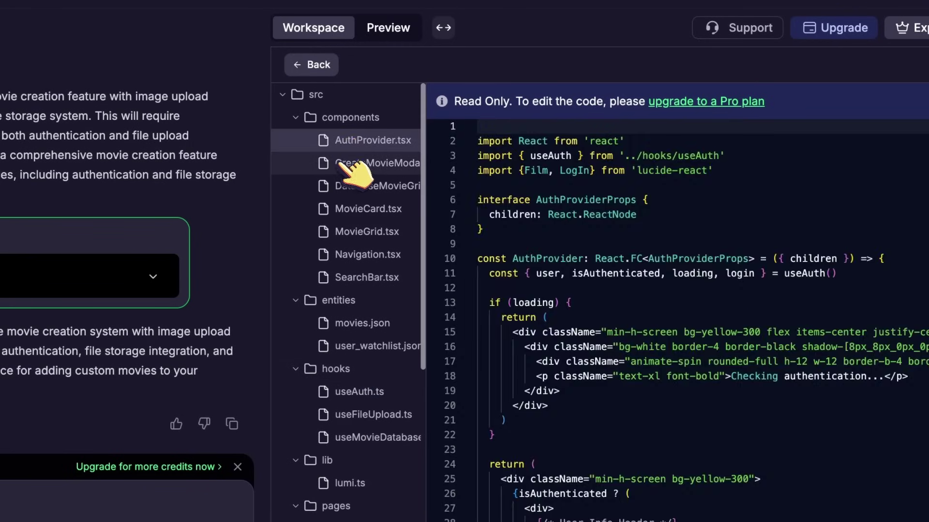
left_click(370, 164)
left_click(392, 71)
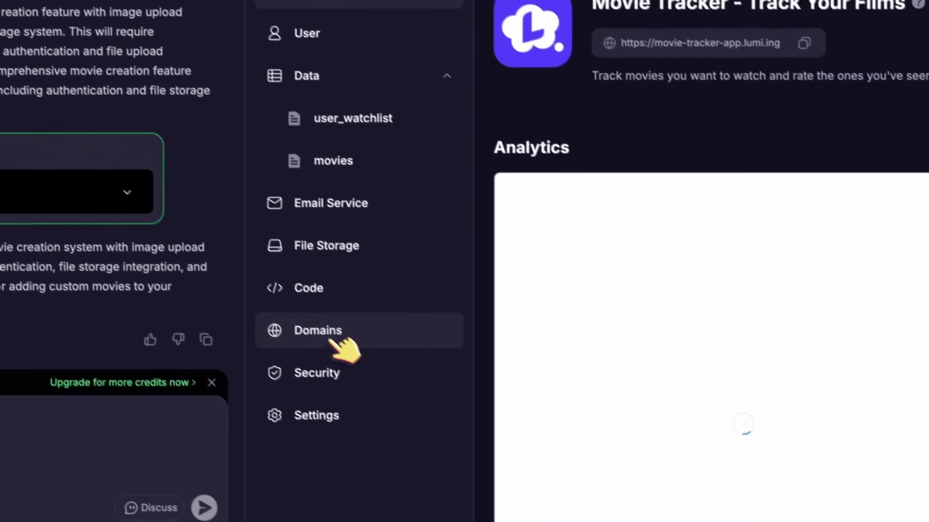
- View the setup for an already-owned custom domain, then the records and file storage security rules
left_click(334, 341)
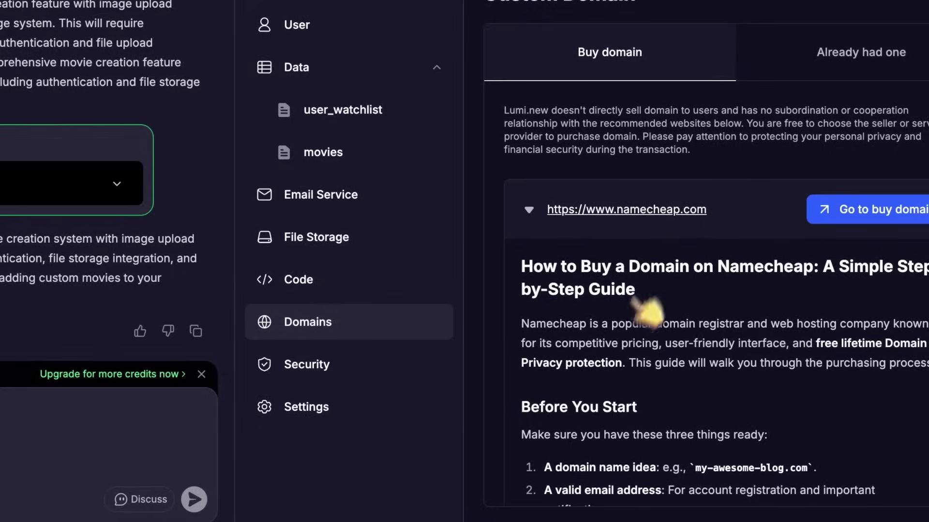
scroll(616, 300, "down", 10)
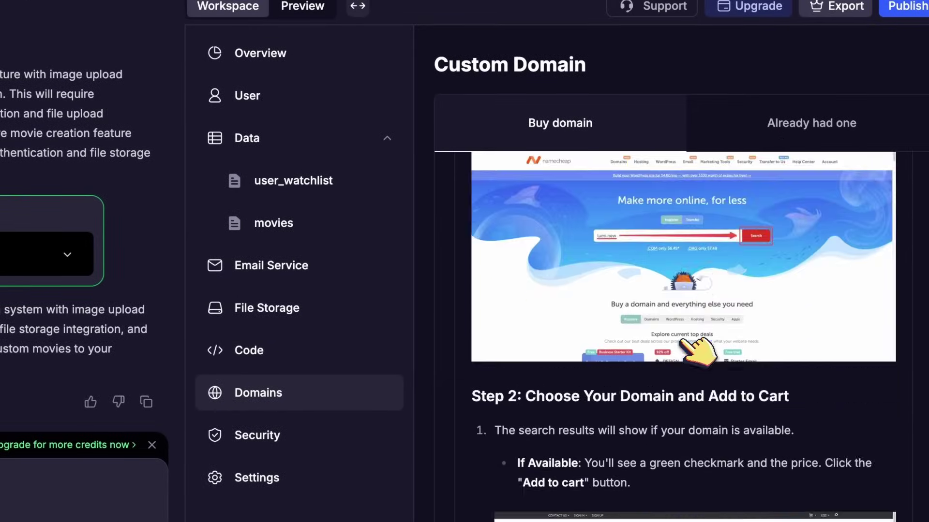
scroll(629, 343, "up", 8)
left_click(767, 125)
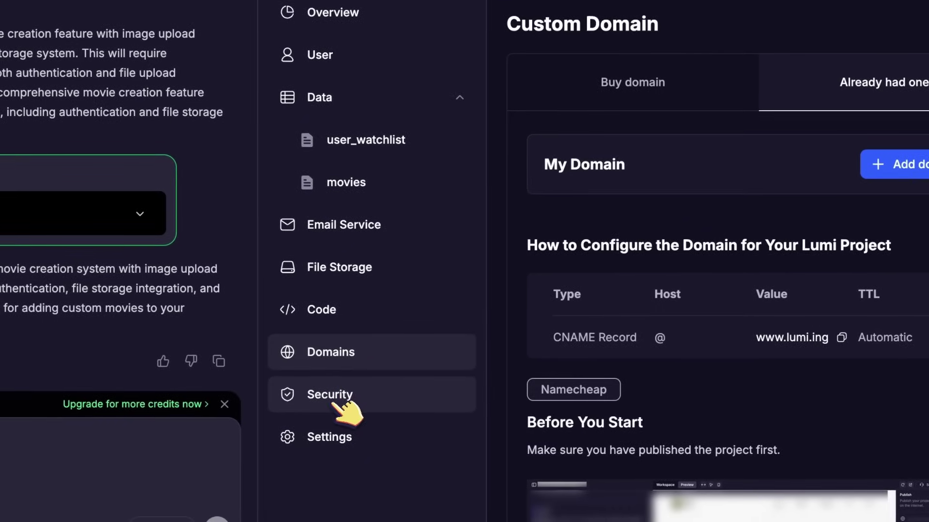
left_click(261, 438)
scroll(605, 310, "down", 5)
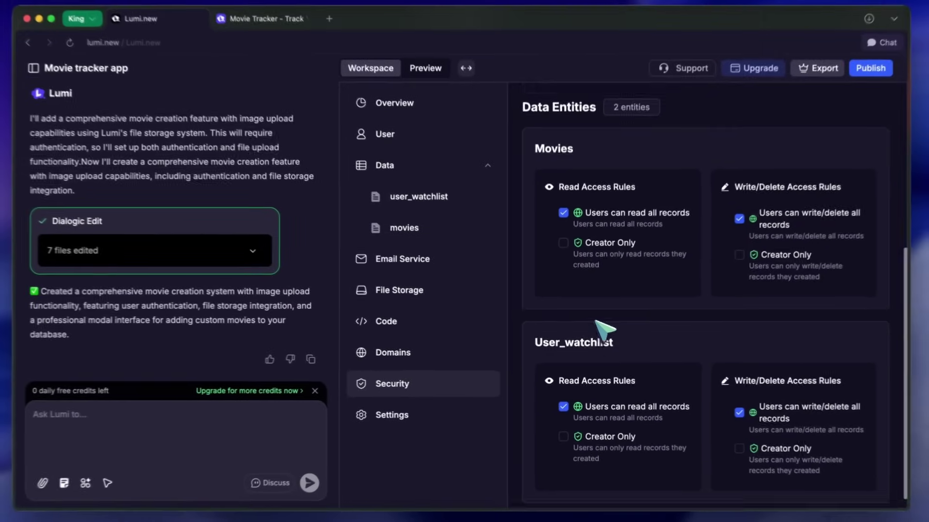
- Open Project Settings and select the 'Movie tracker app' project name text
scroll(604, 310, "up", 5)
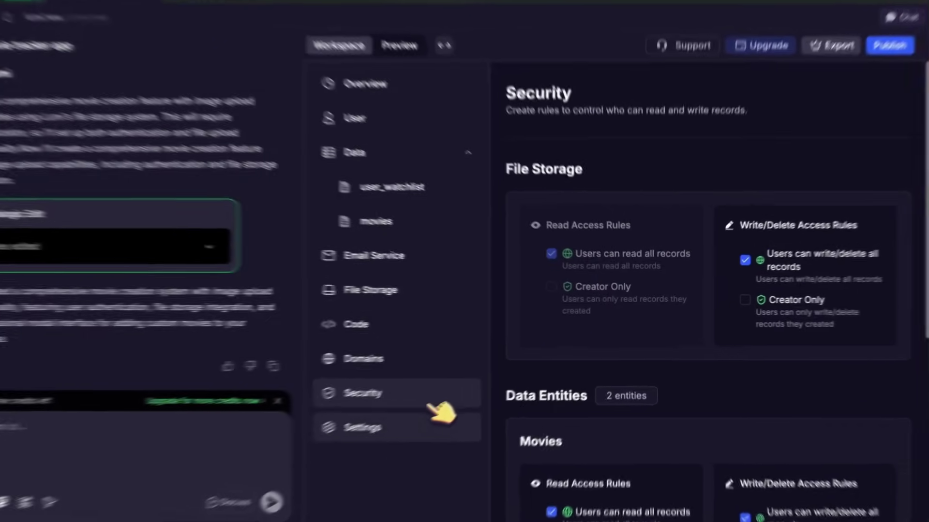
left_click(426, 413)
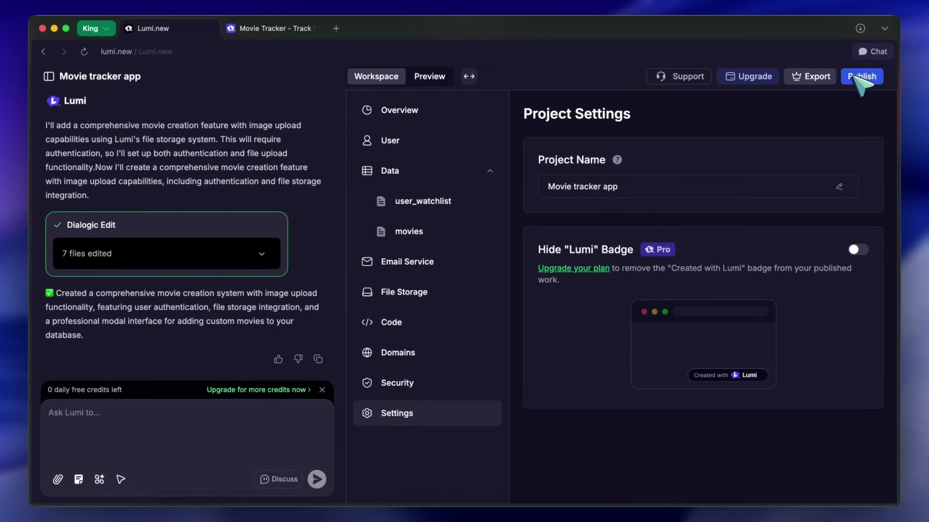
left_click_drag(559, 187, 617, 187)
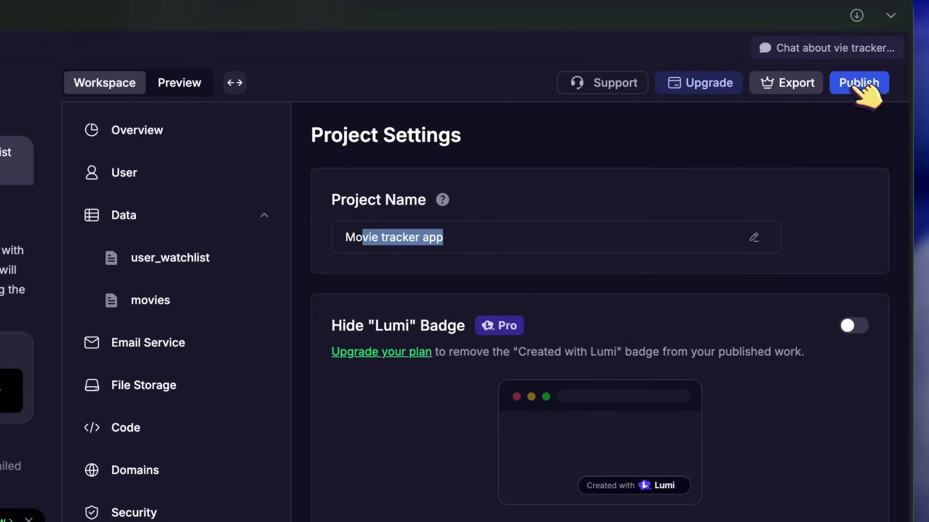
- Publish the project live at movie-tracker-app.lumi.ing, then focus the chat box
left_click(858, 84)
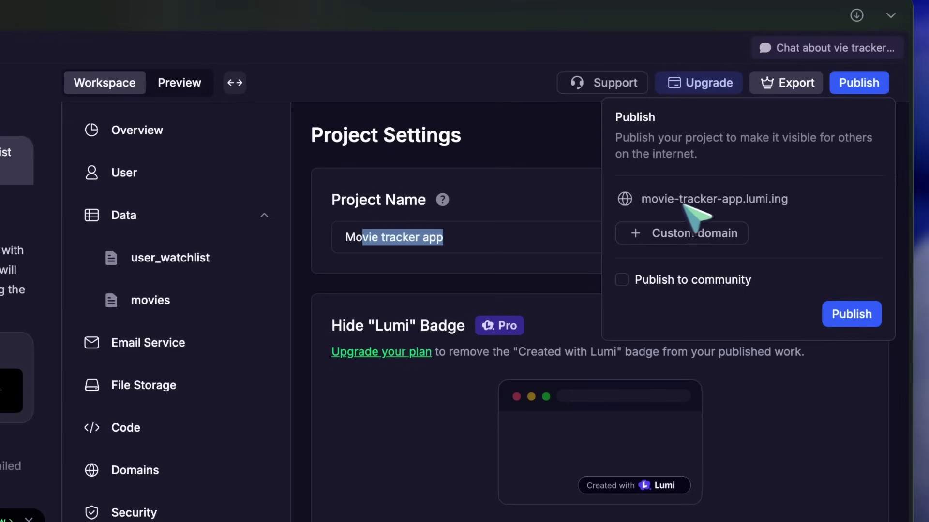
left_click(849, 314)
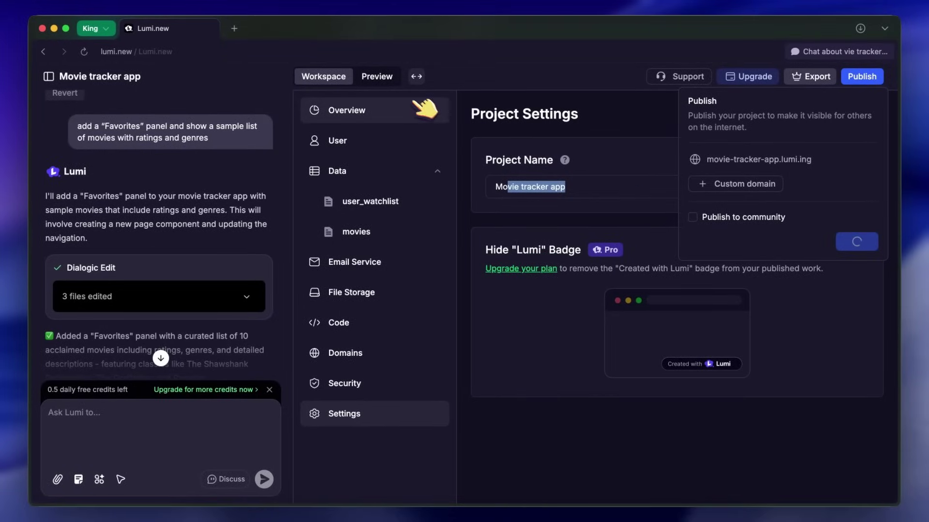
left_click(83, 456)
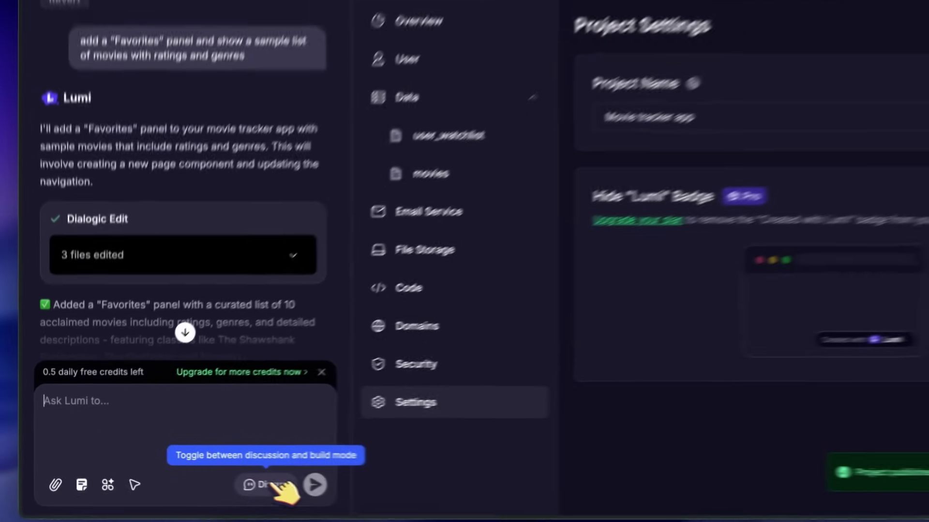
- In Discuss mode with the Preview shown, ask 'How does the DB work?' and read the answer
left_click(227, 479)
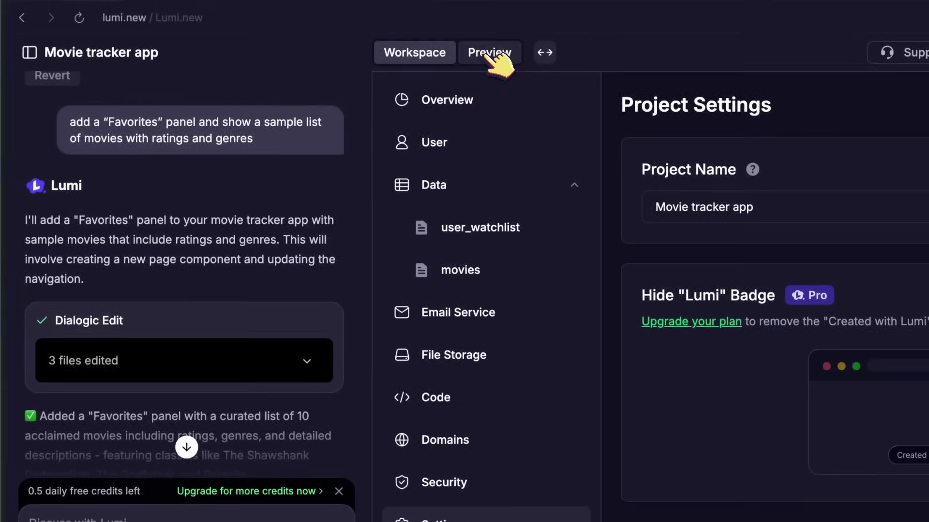
left_click(498, 1)
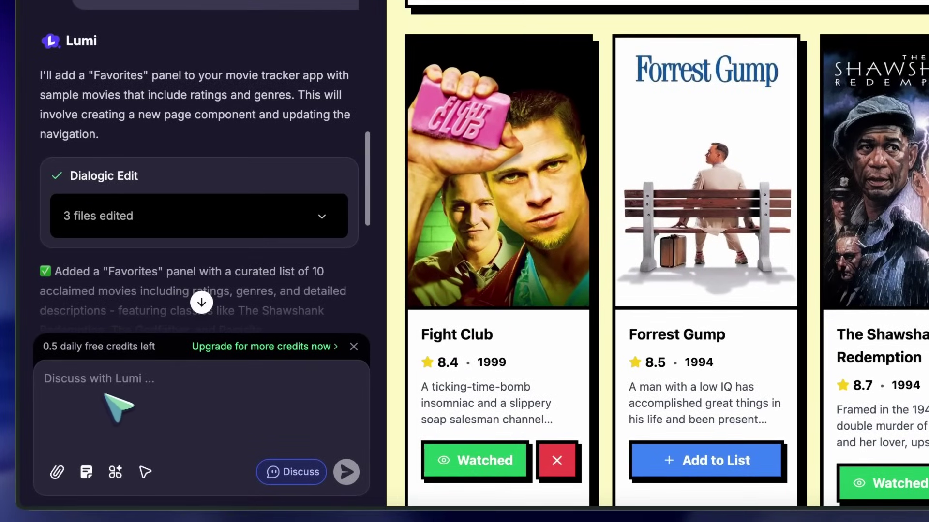
type("How does the DB work?")
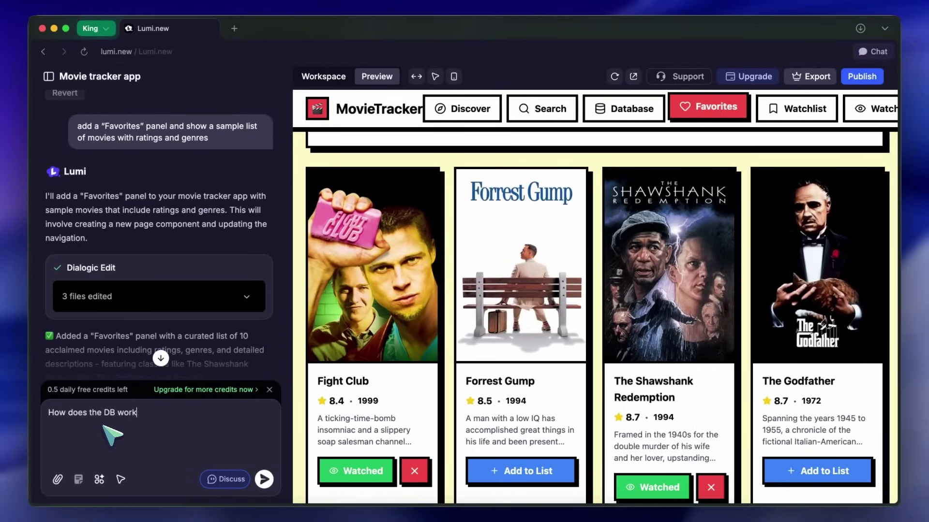
key("Return")
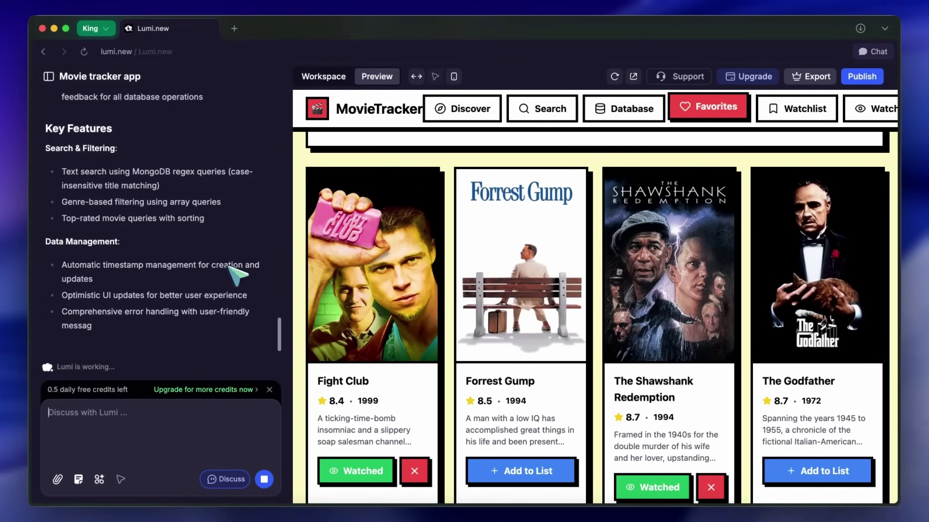
scroll(237, 276, "up", 5)
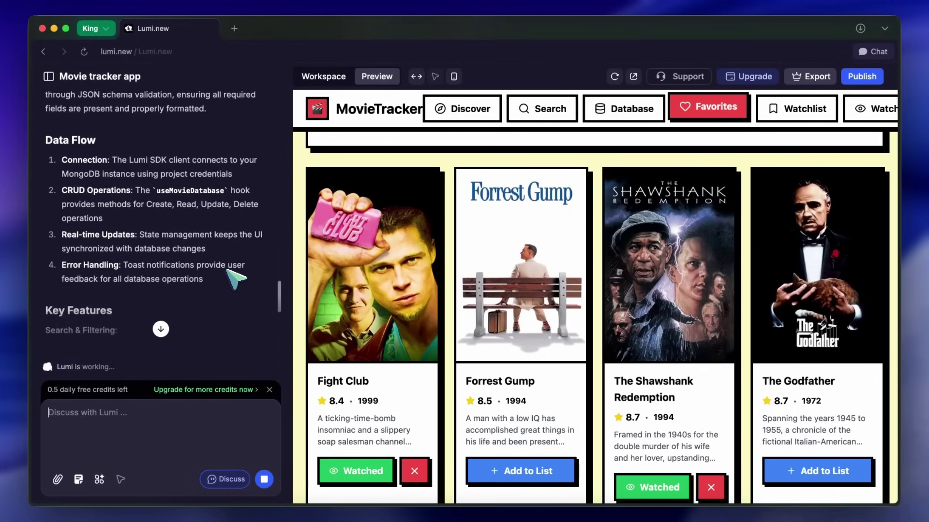
scroll(236, 274, "down", 2)
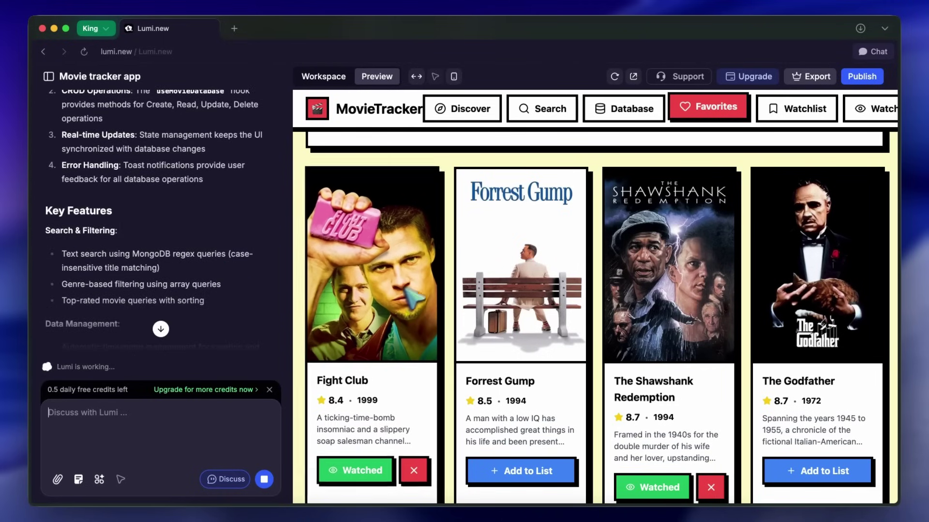